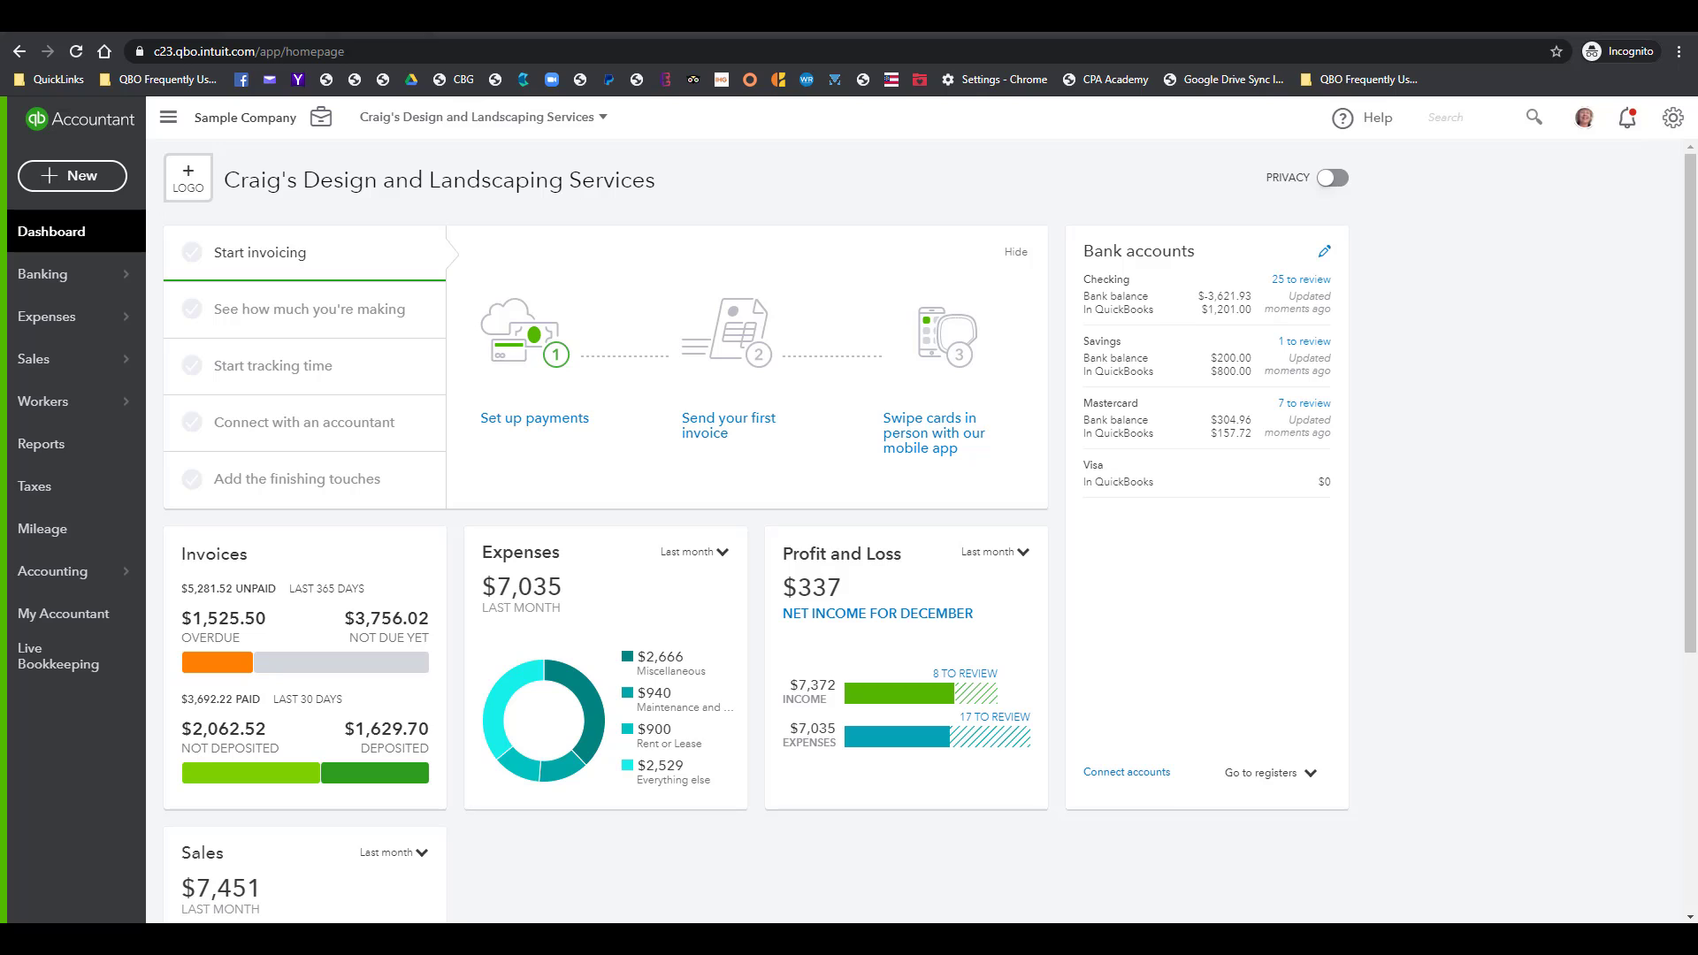
# Step: Try to start a new vendor purchase order from the dashboard
pyautogui.click(326, 24)
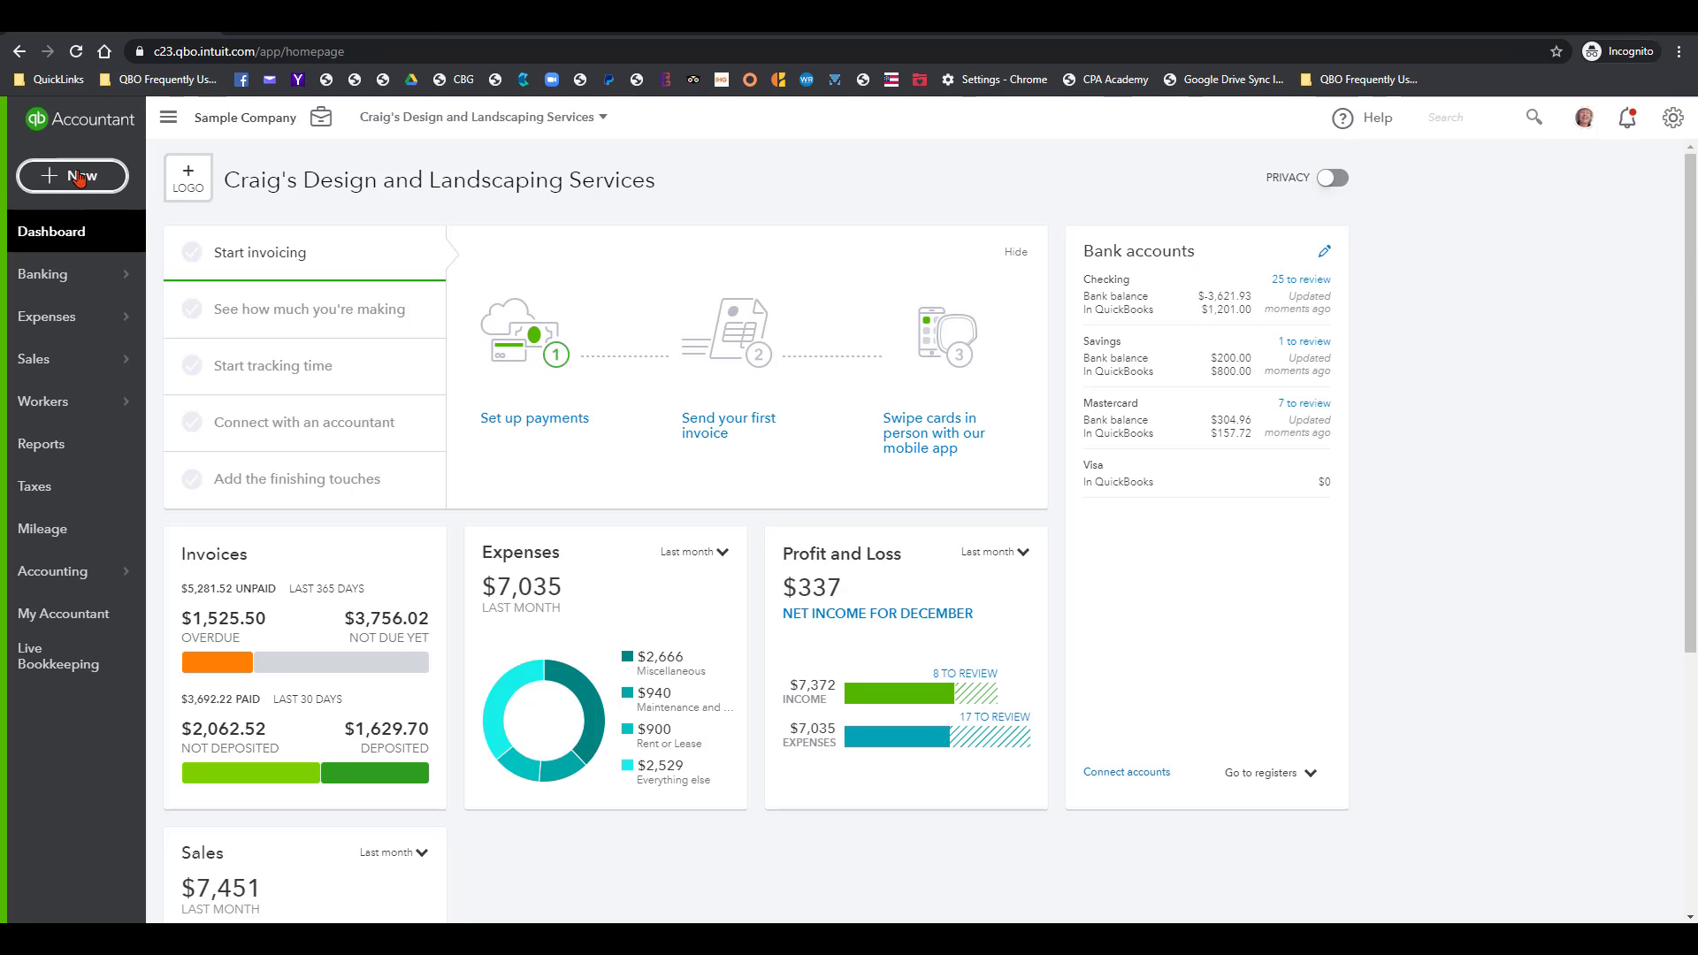
pyautogui.click(79, 176)
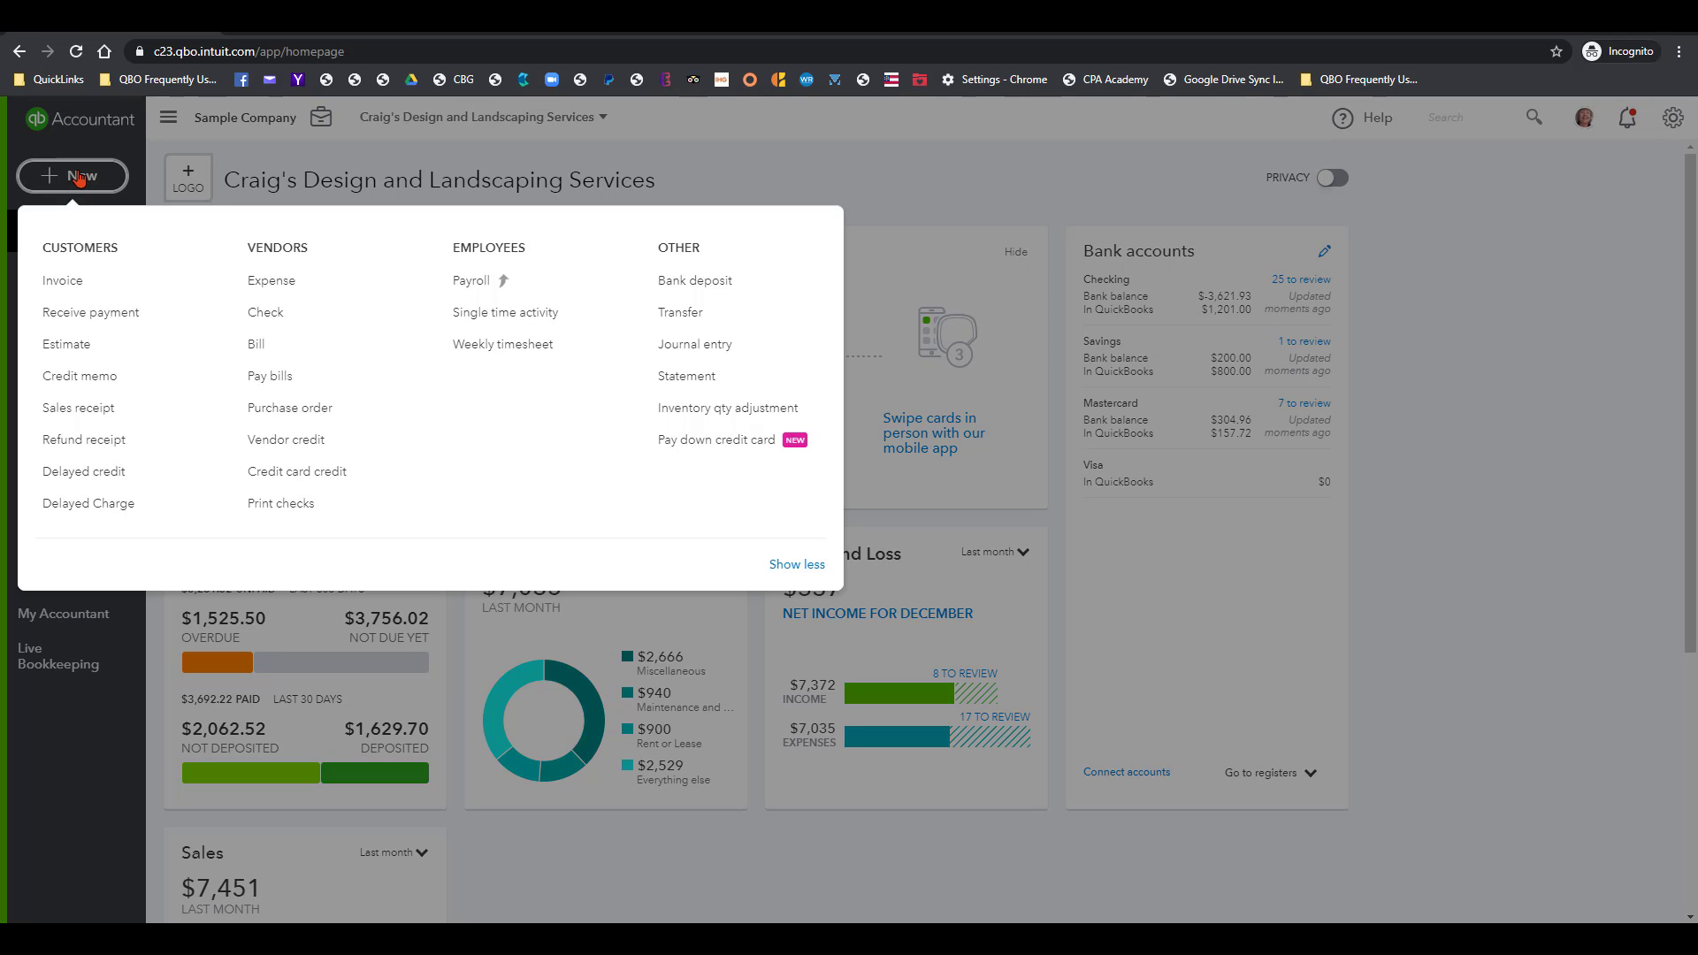
pyautogui.click(287, 412)
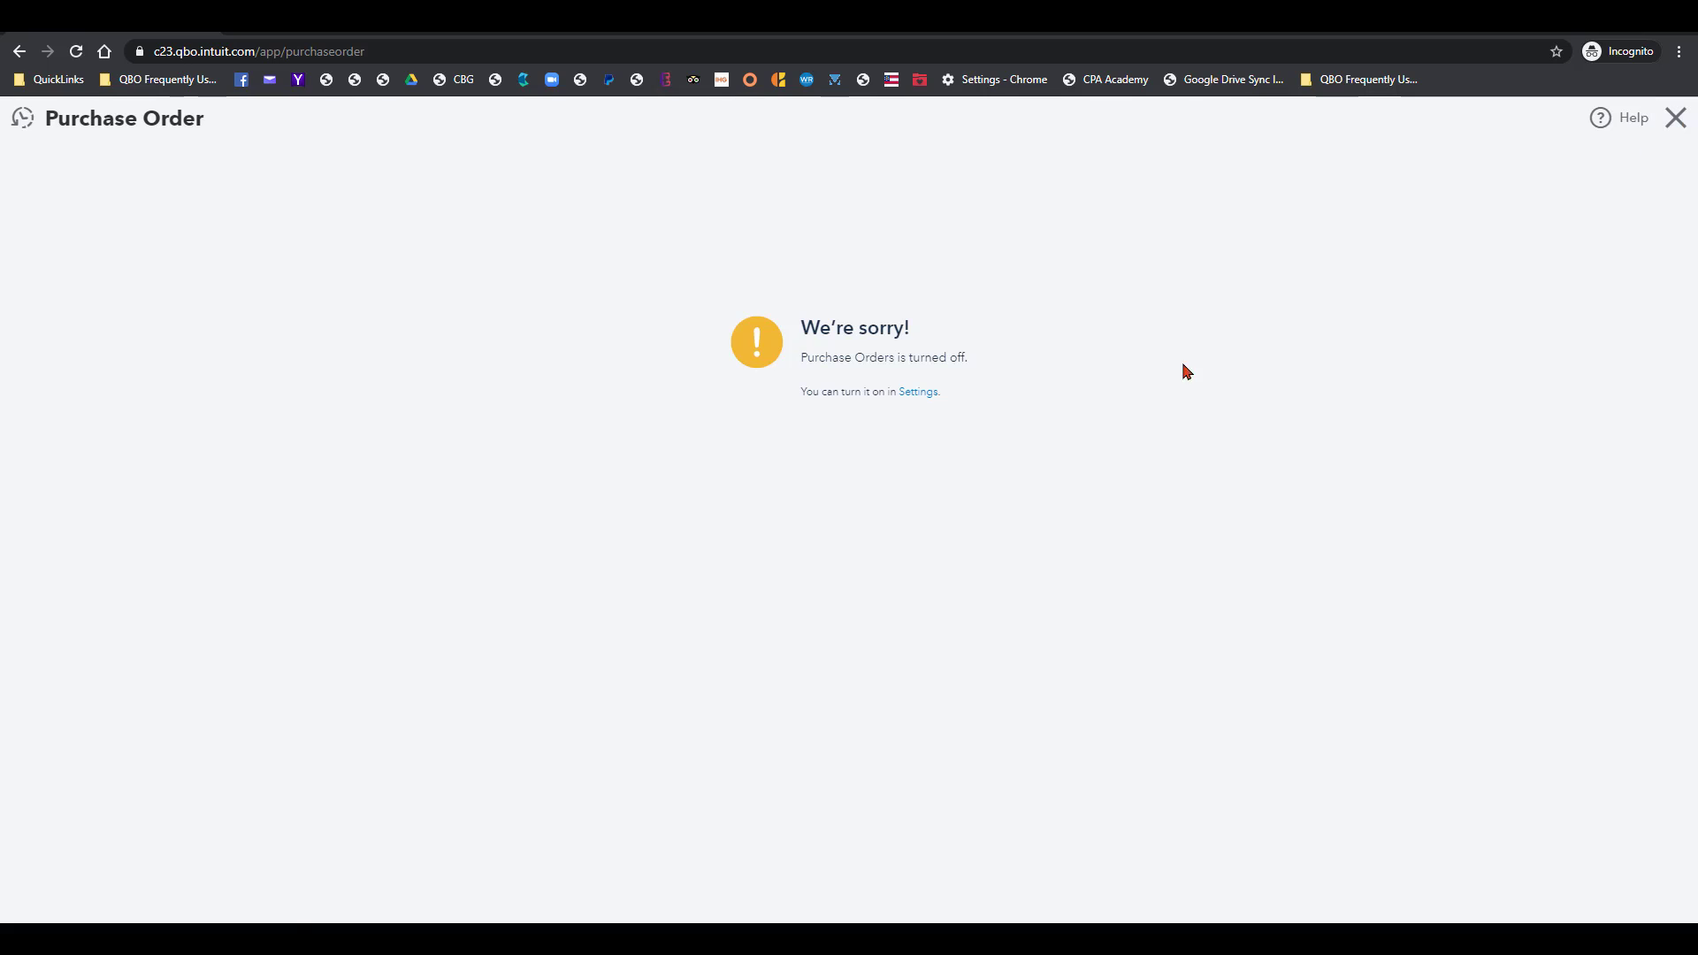
pyautogui.click(1678, 120)
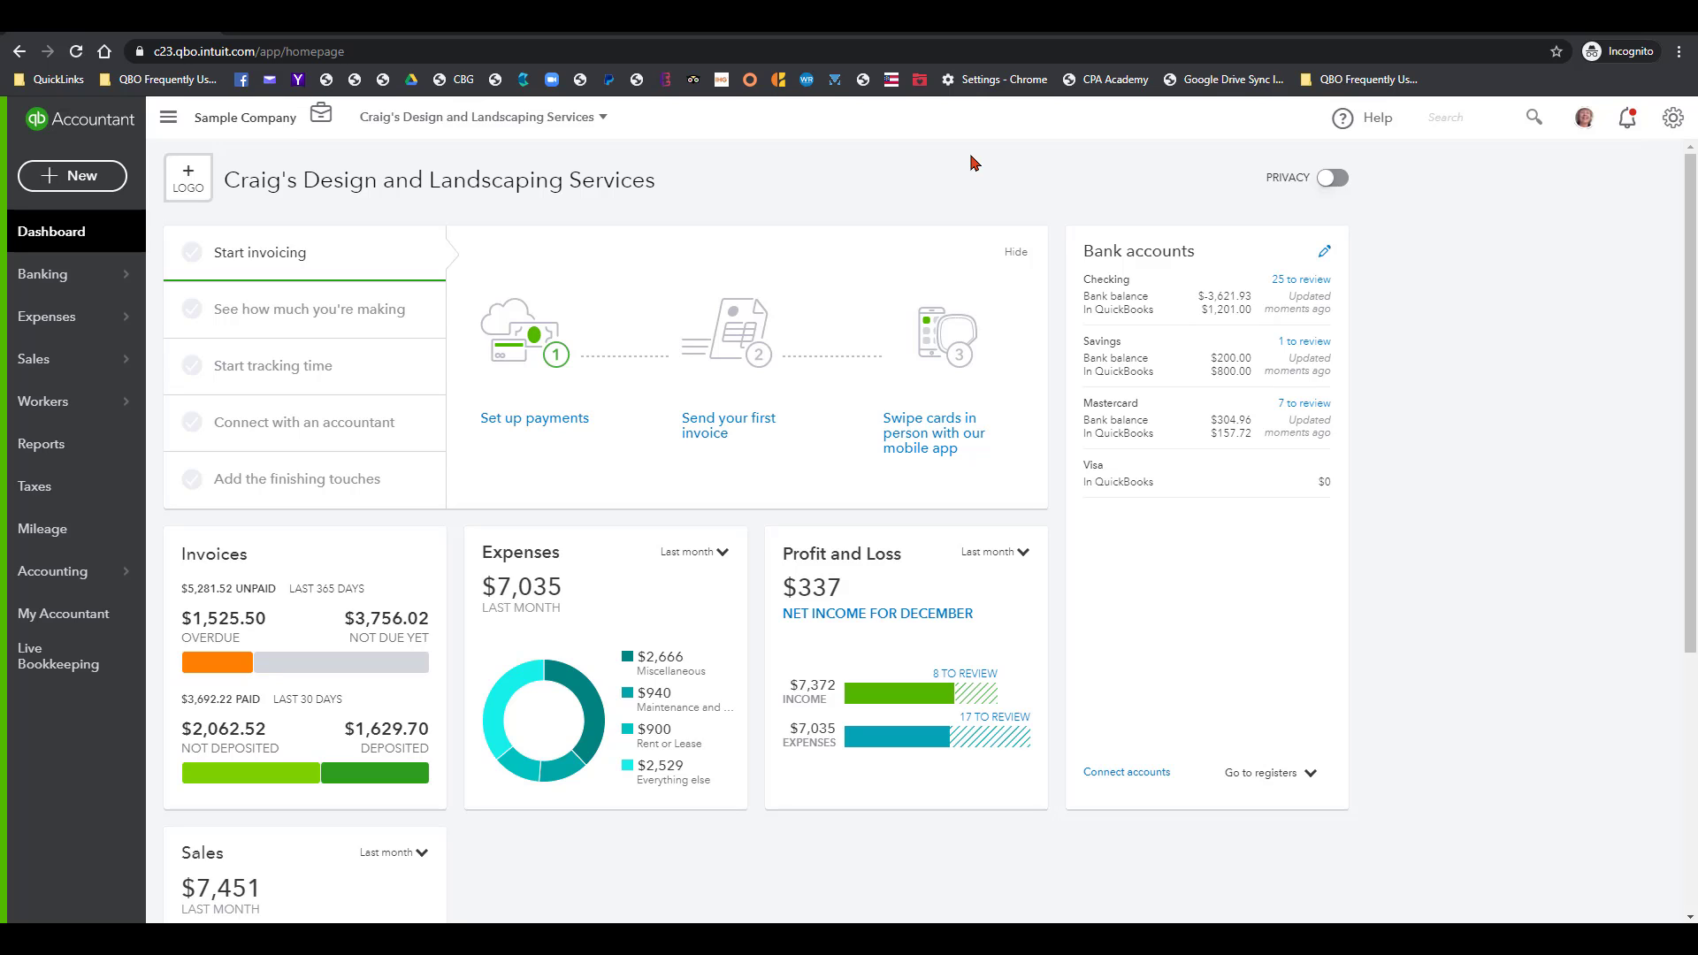
# Step: Turn on class tracking and location tracking in the company's advanced account settings and save the categories
pyautogui.click(1672, 120)
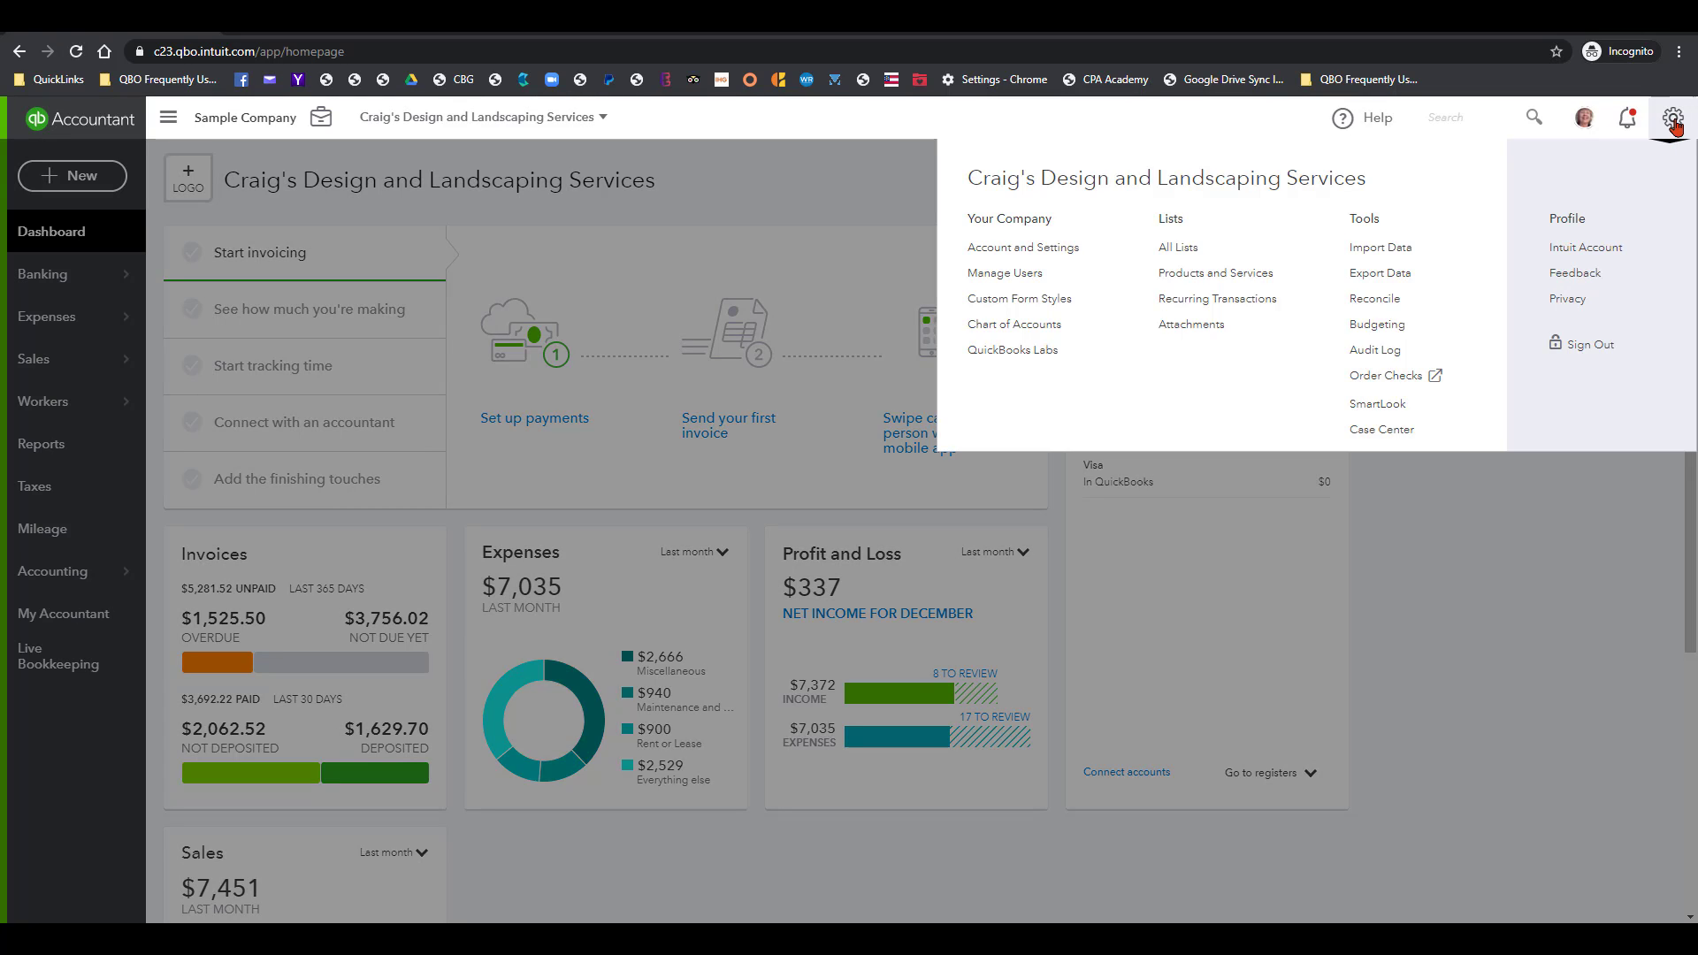
pyautogui.click(1051, 252)
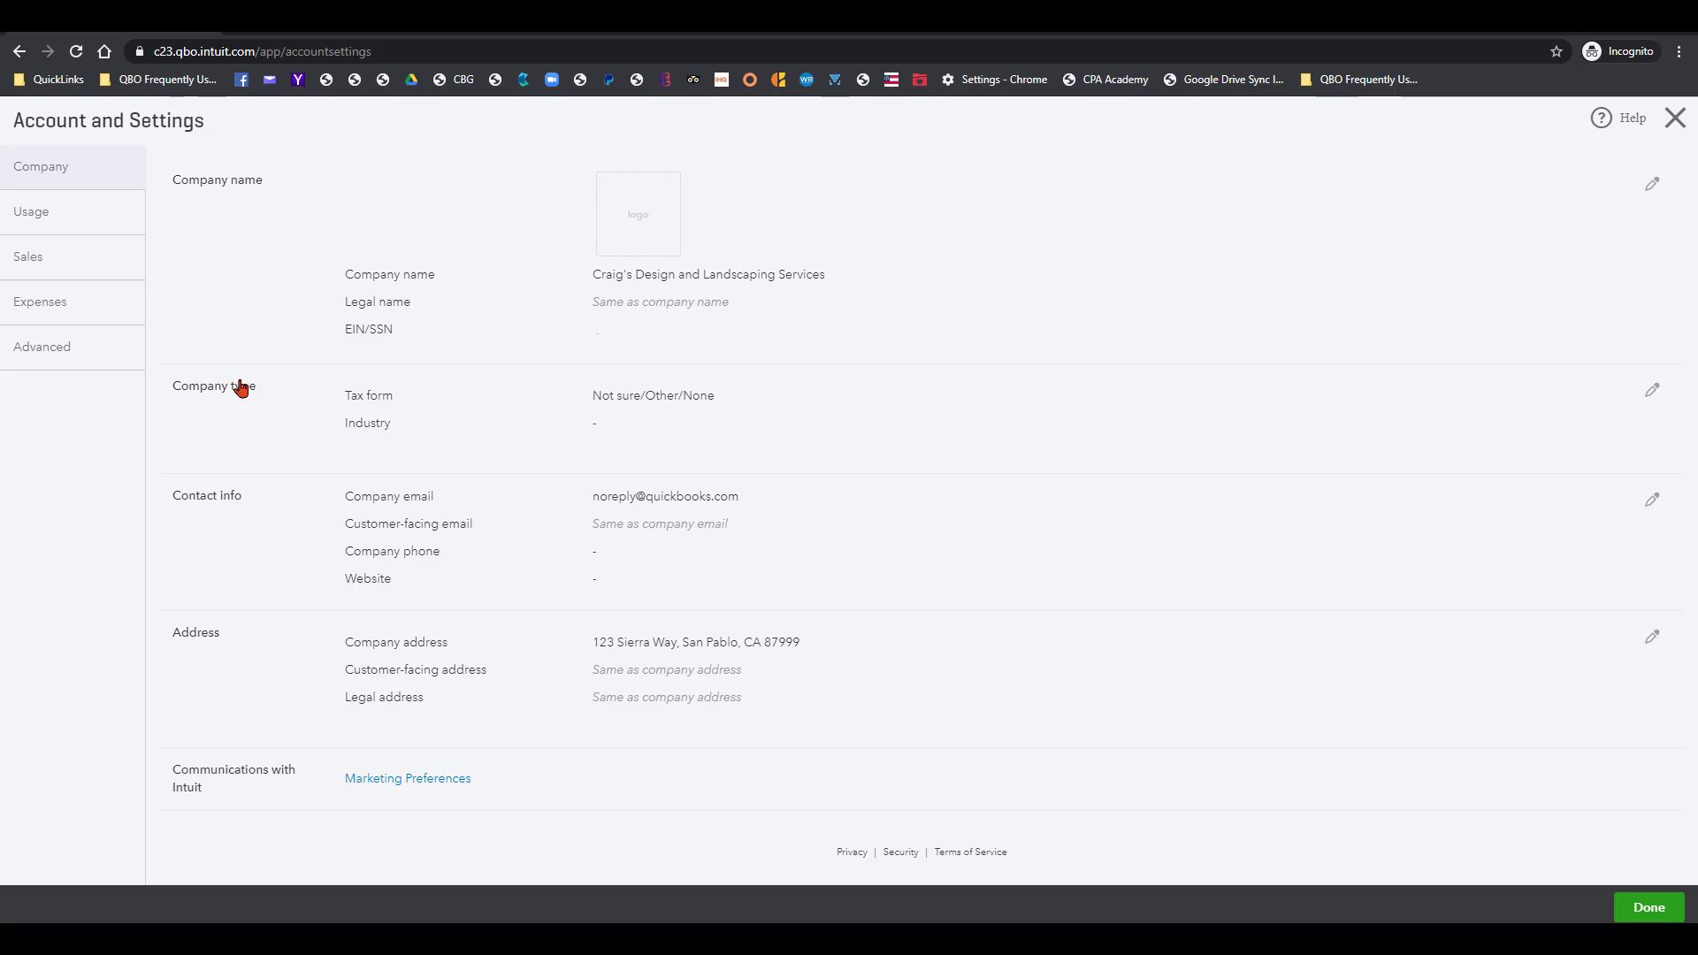
pyautogui.click(60, 349)
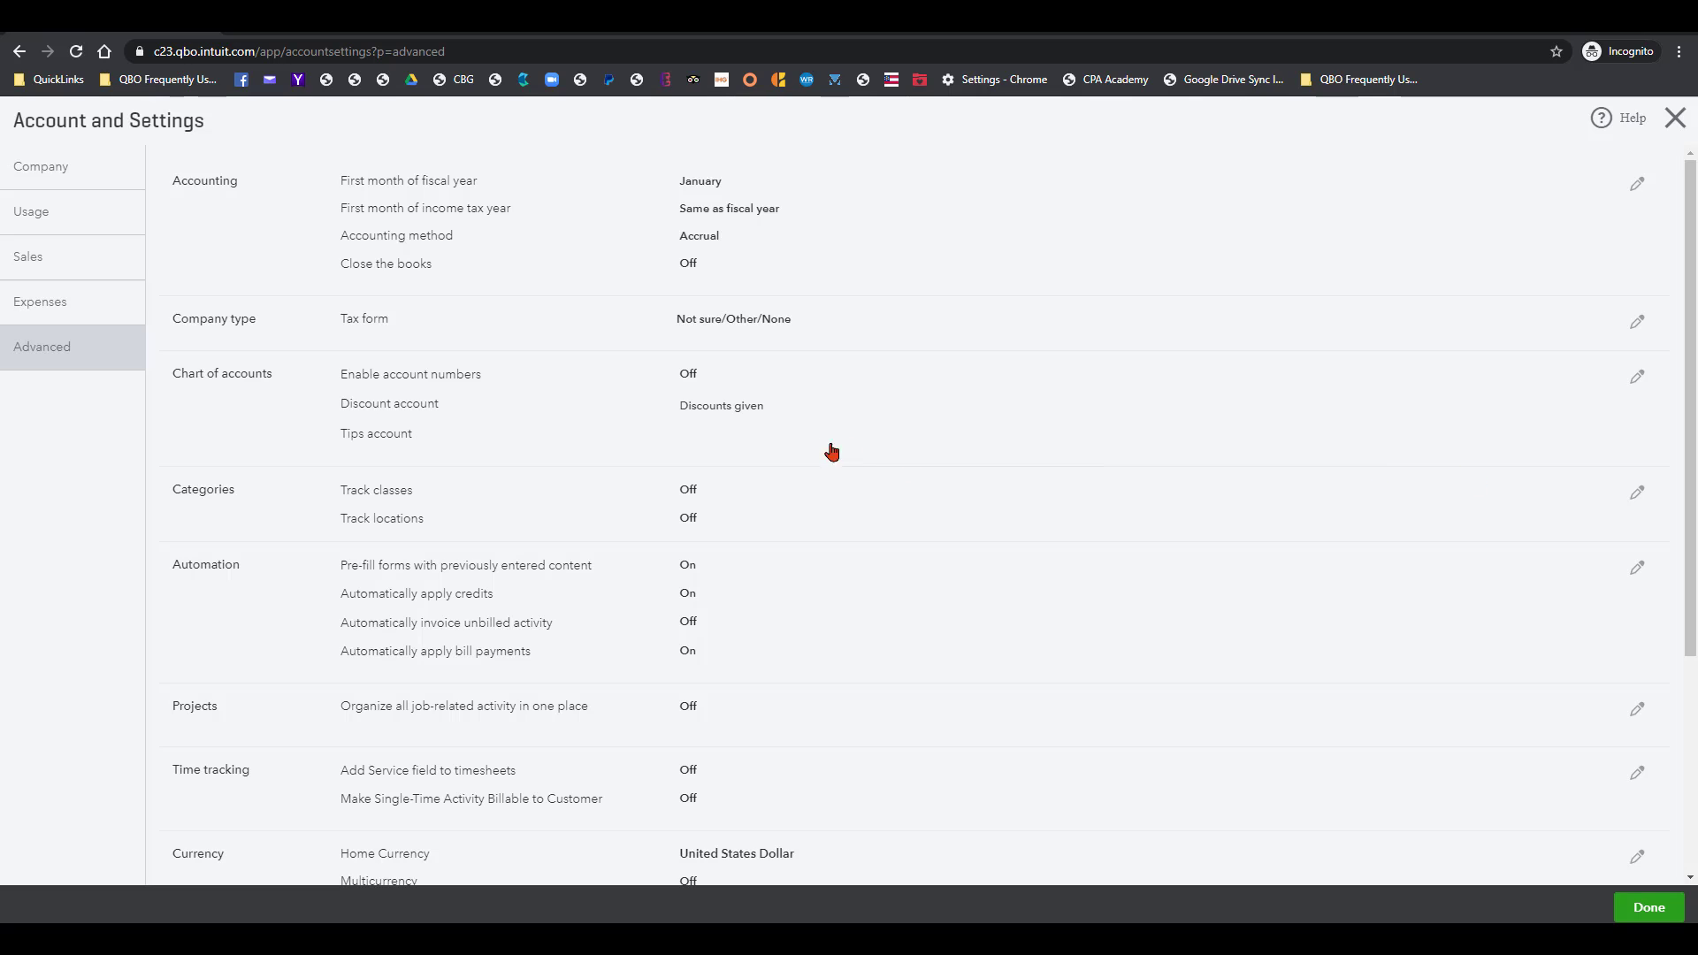
pyautogui.click(1636, 495)
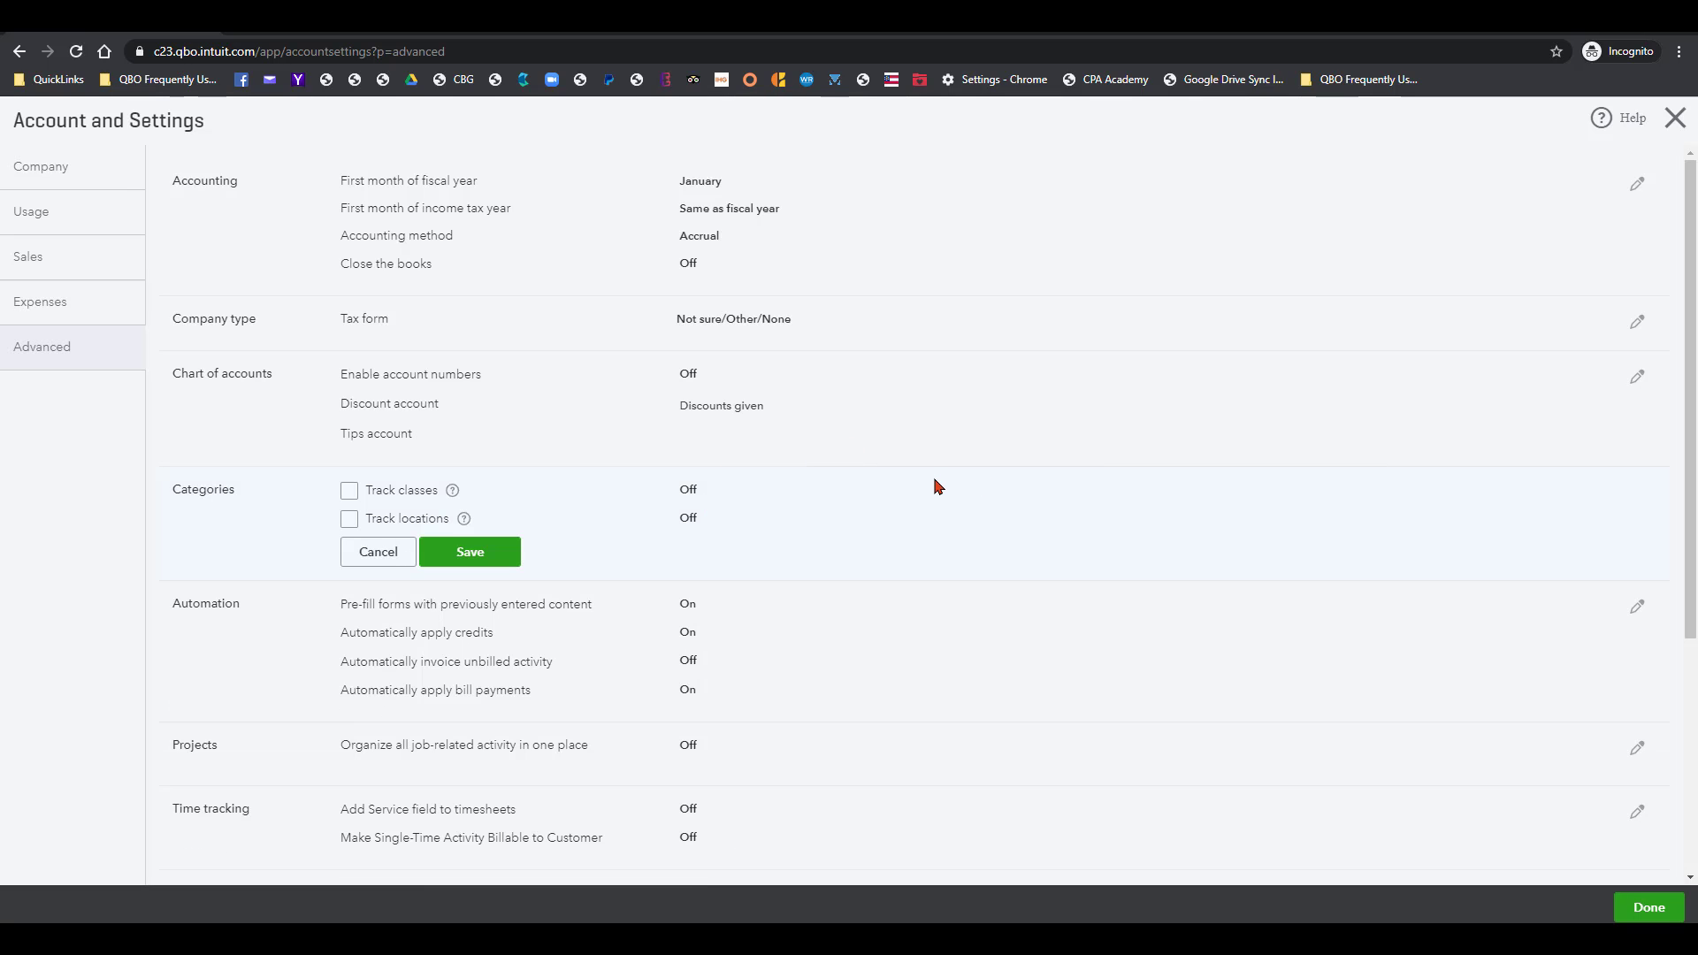
pyautogui.click(349, 491)
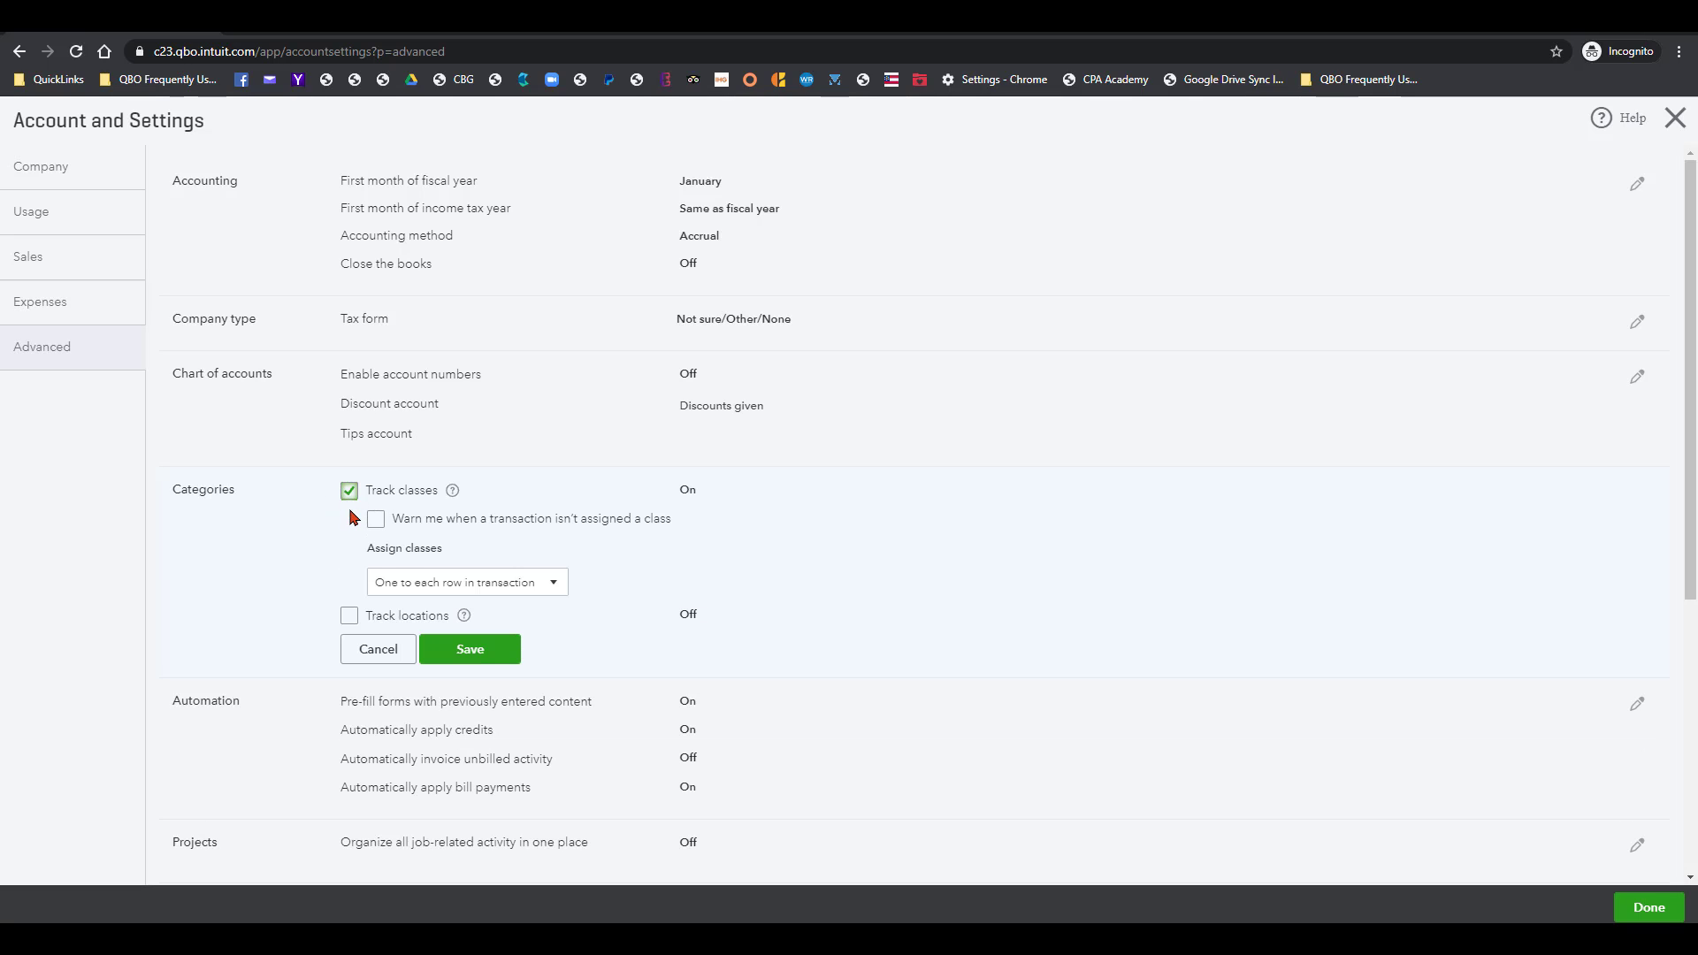
pyautogui.click(349, 618)
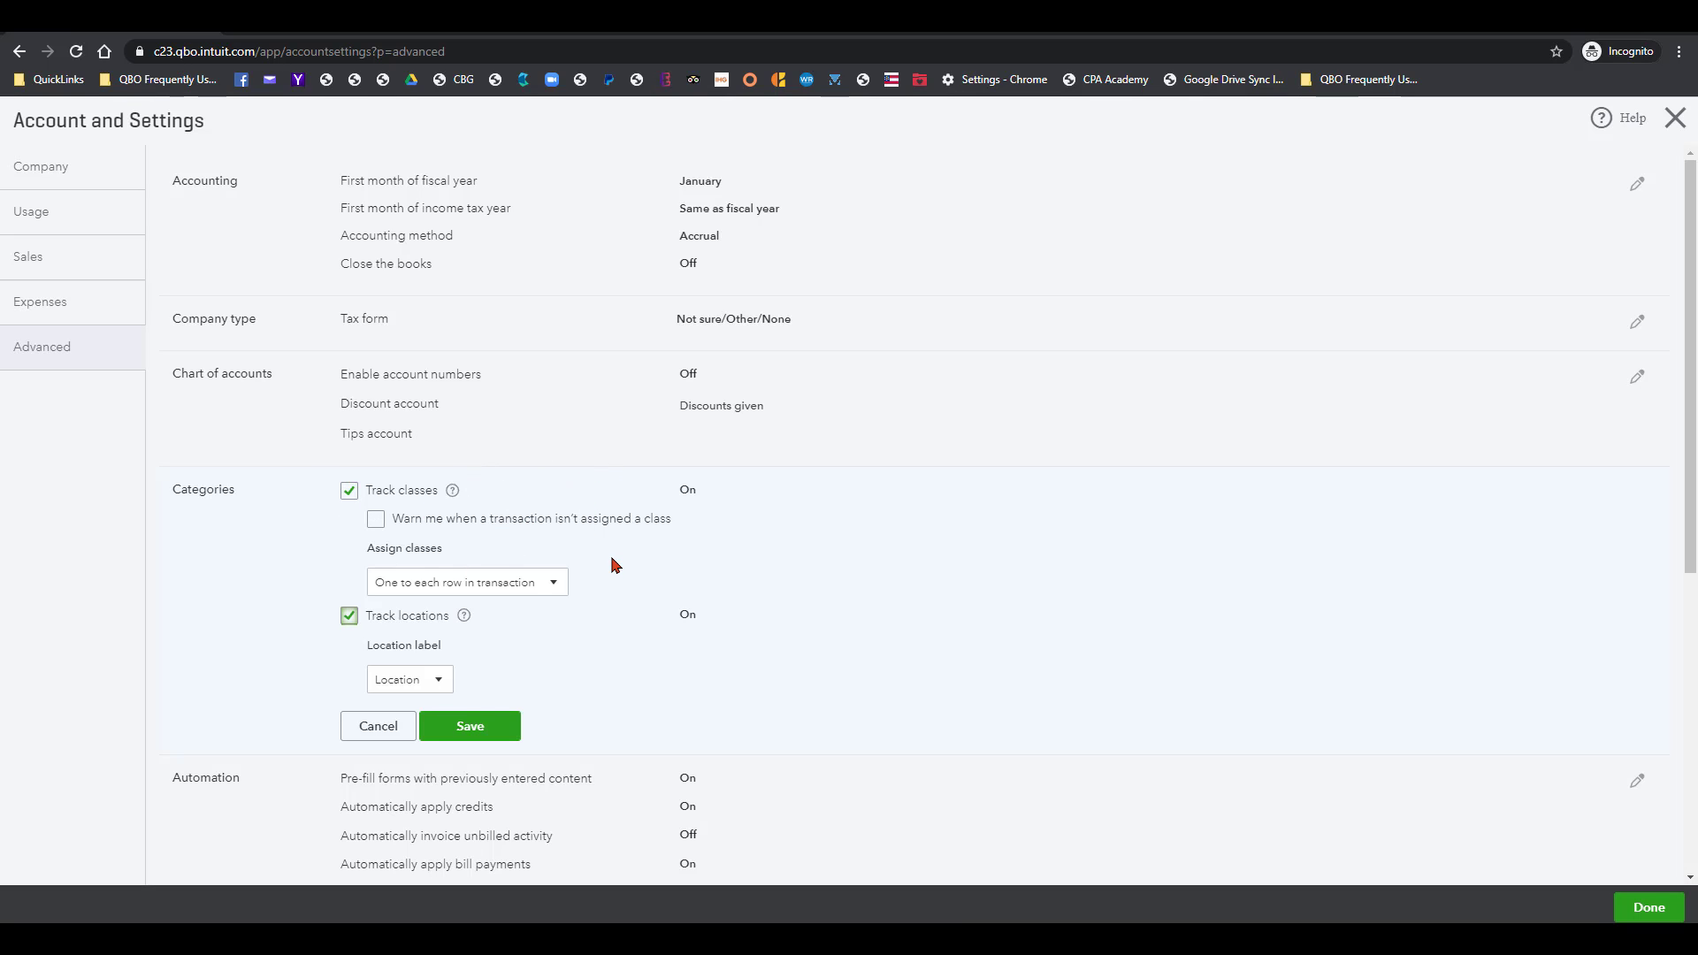
pyautogui.click(484, 728)
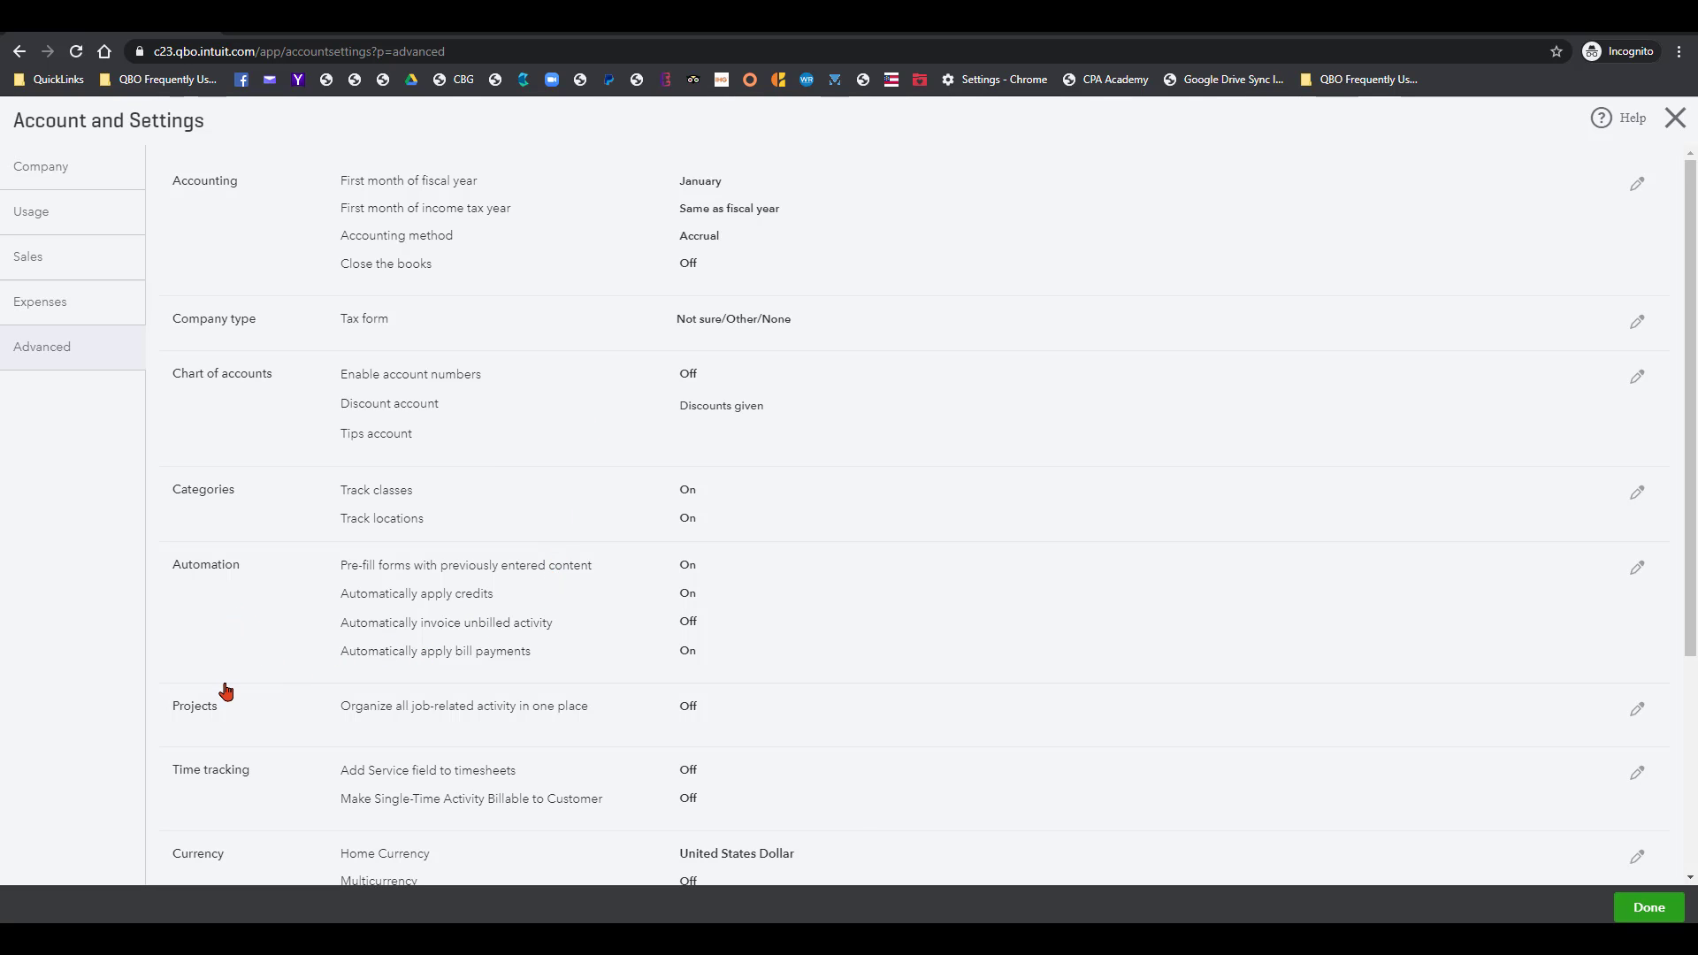
# Step: Enable the Service field on timesheets, billable single-time activities and showing the billing rate to users entering time, and save
pyautogui.scroll(-1, 246, 729)
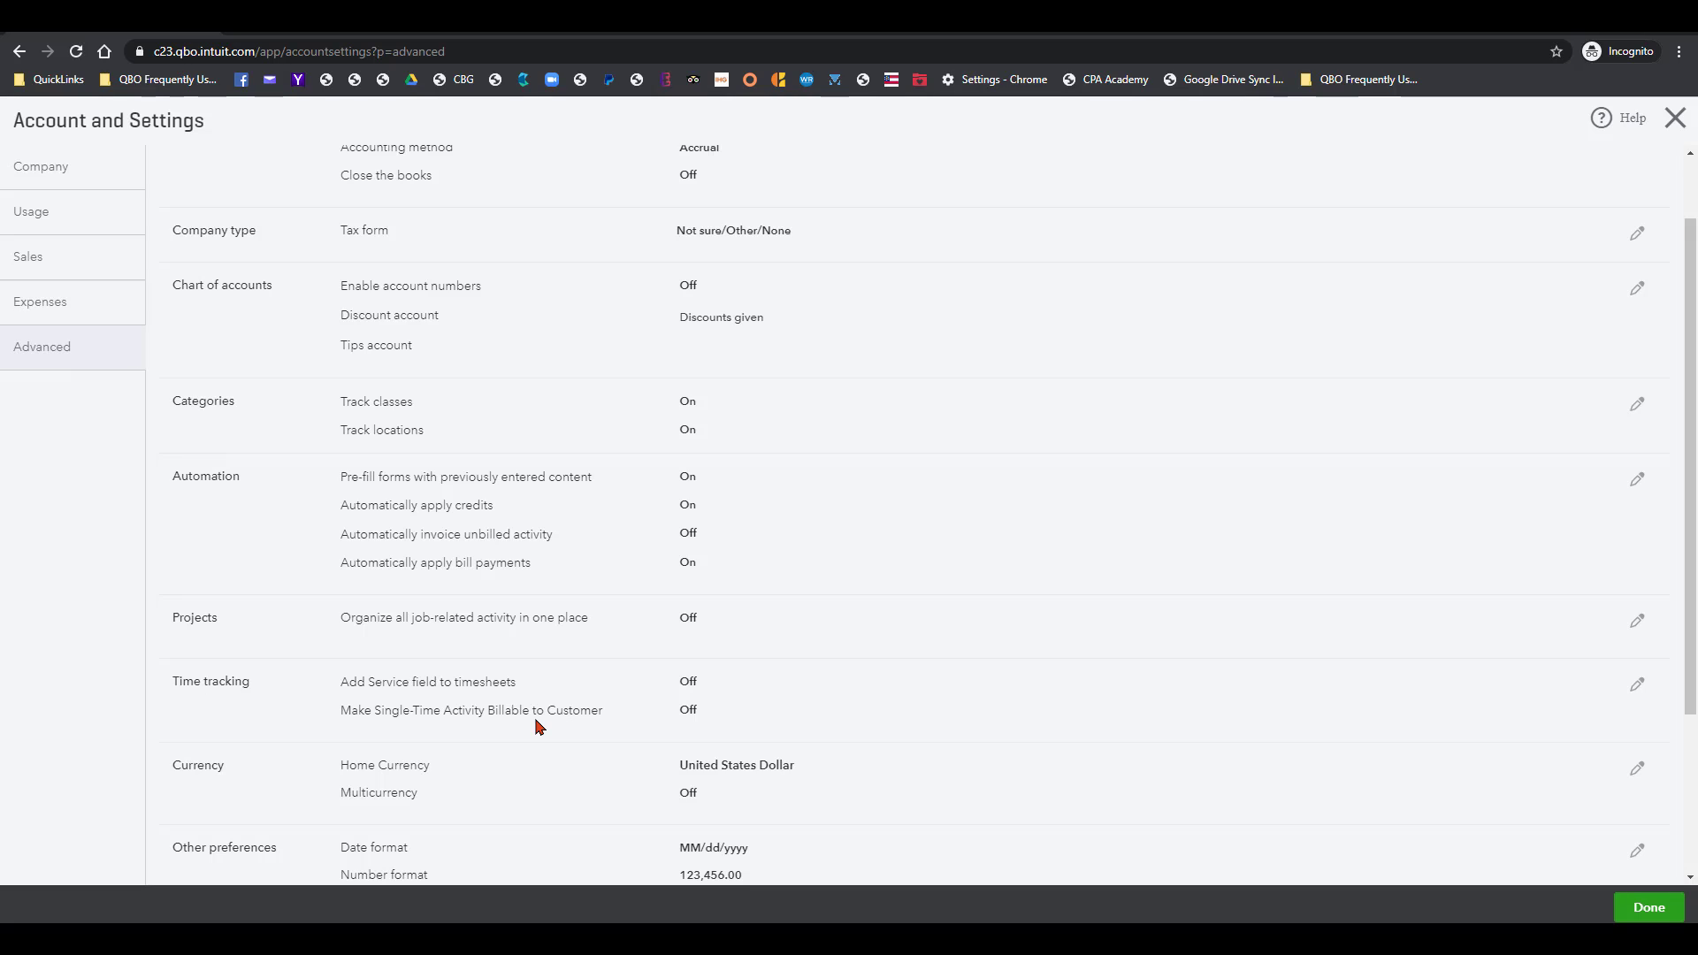
pyautogui.click(1638, 689)
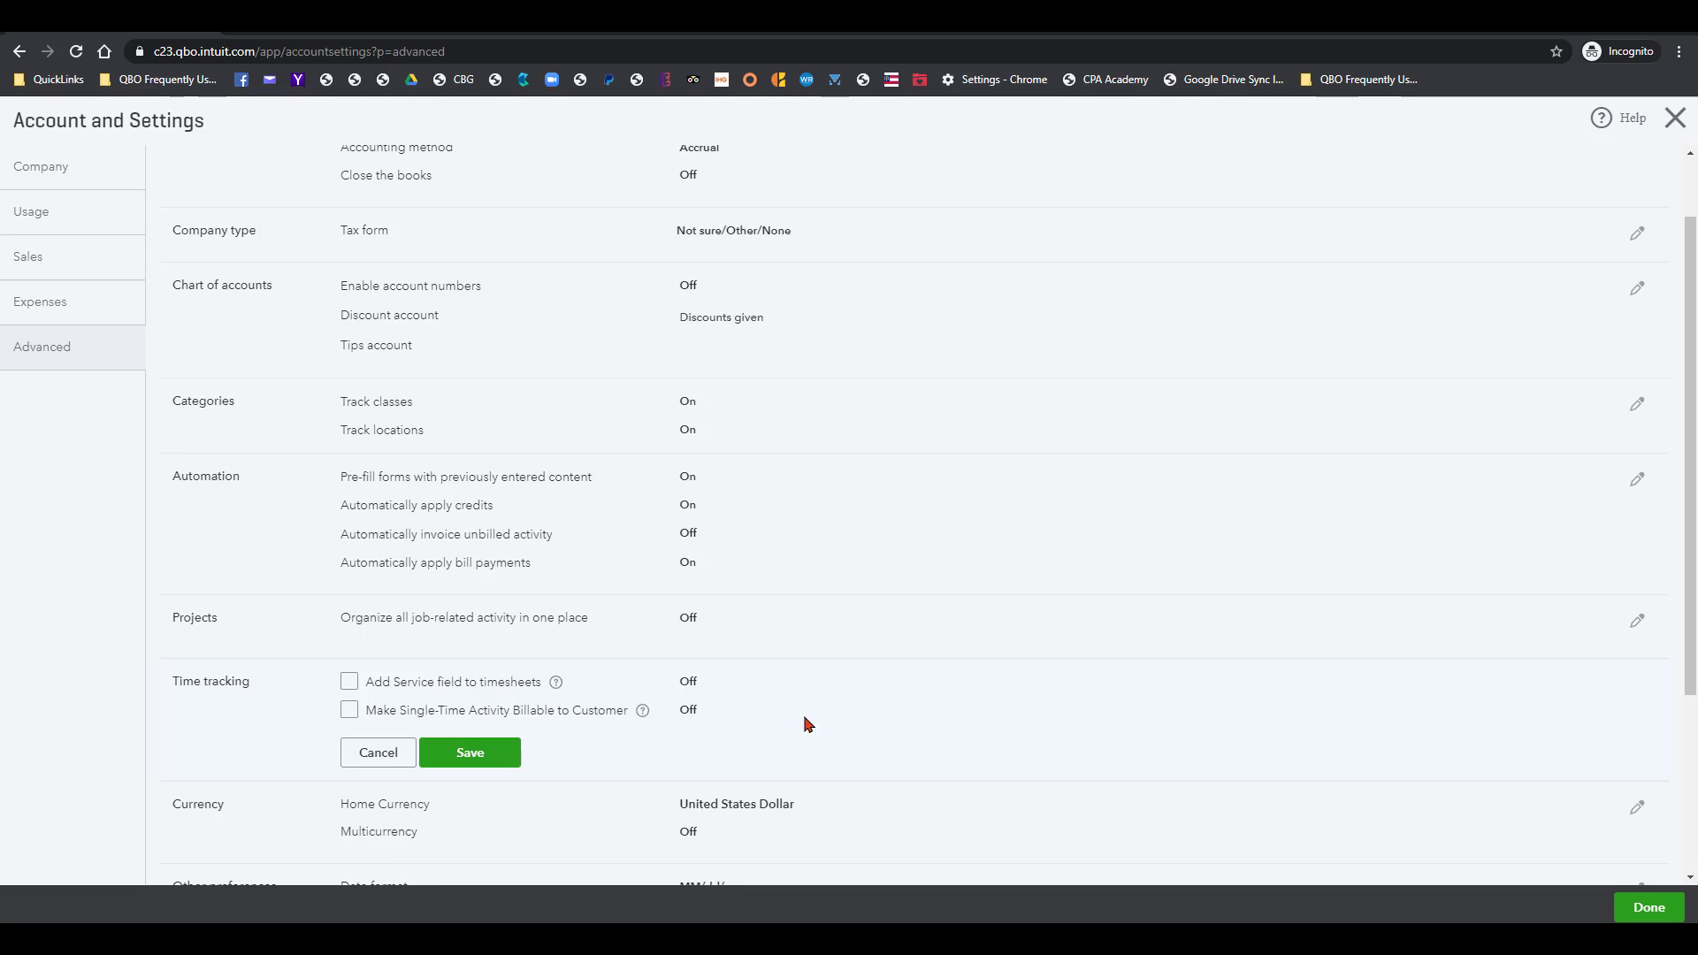
pyautogui.click(349, 710)
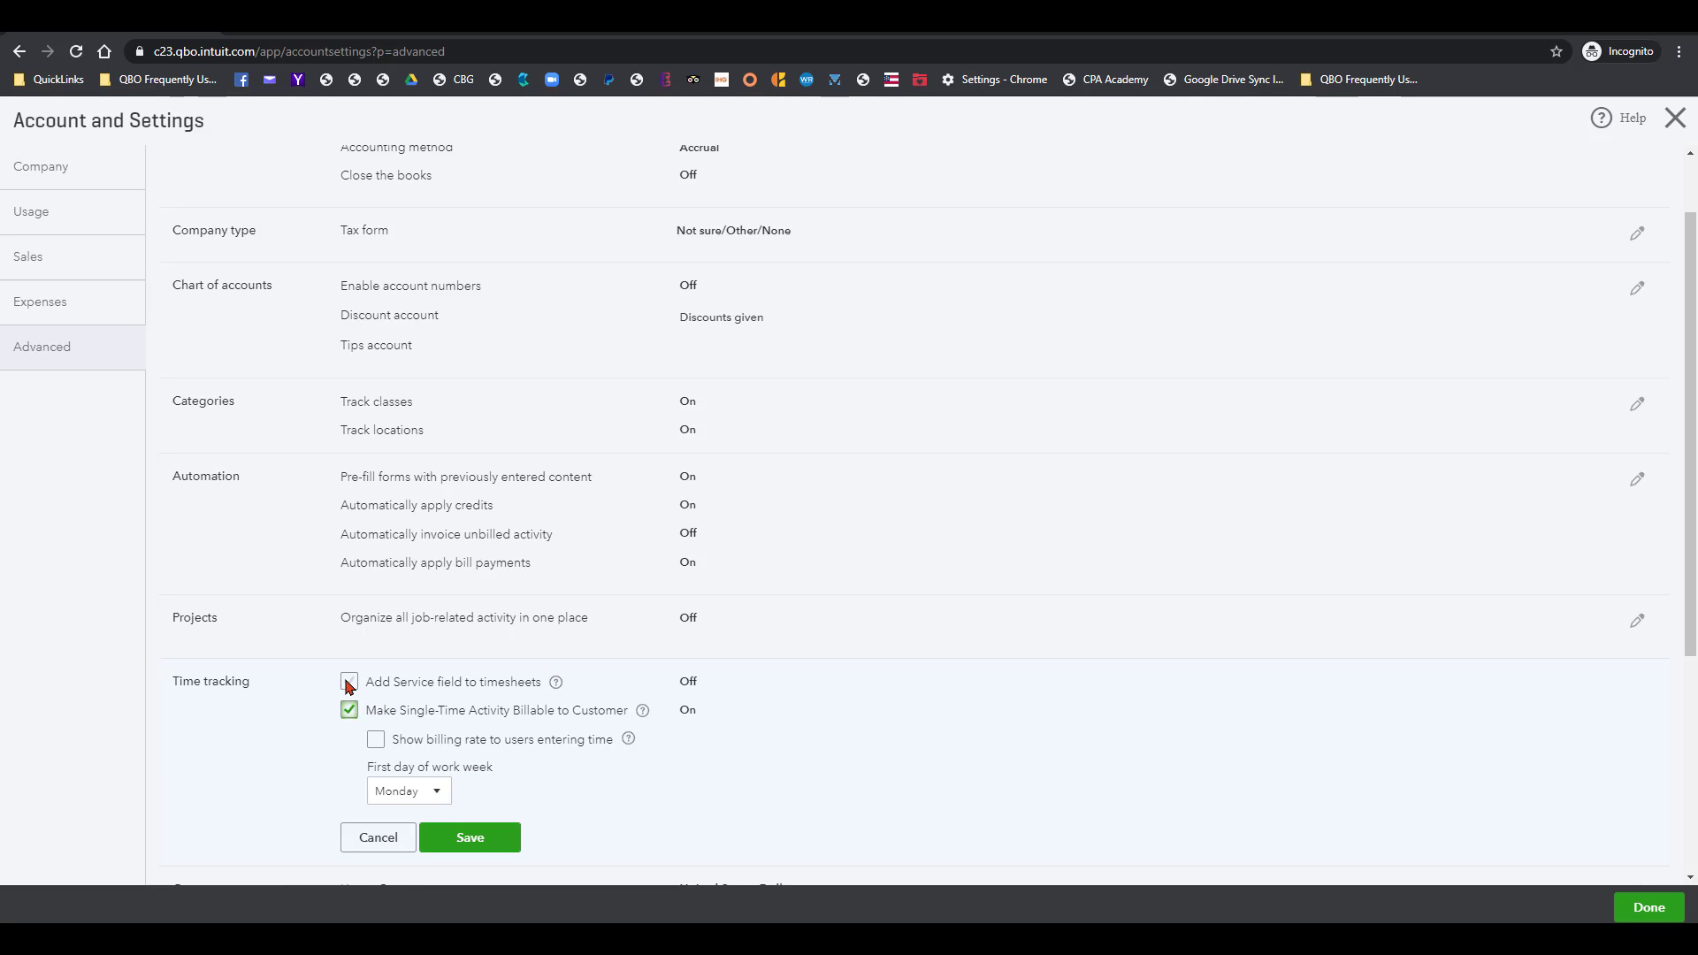
pyautogui.click(349, 682)
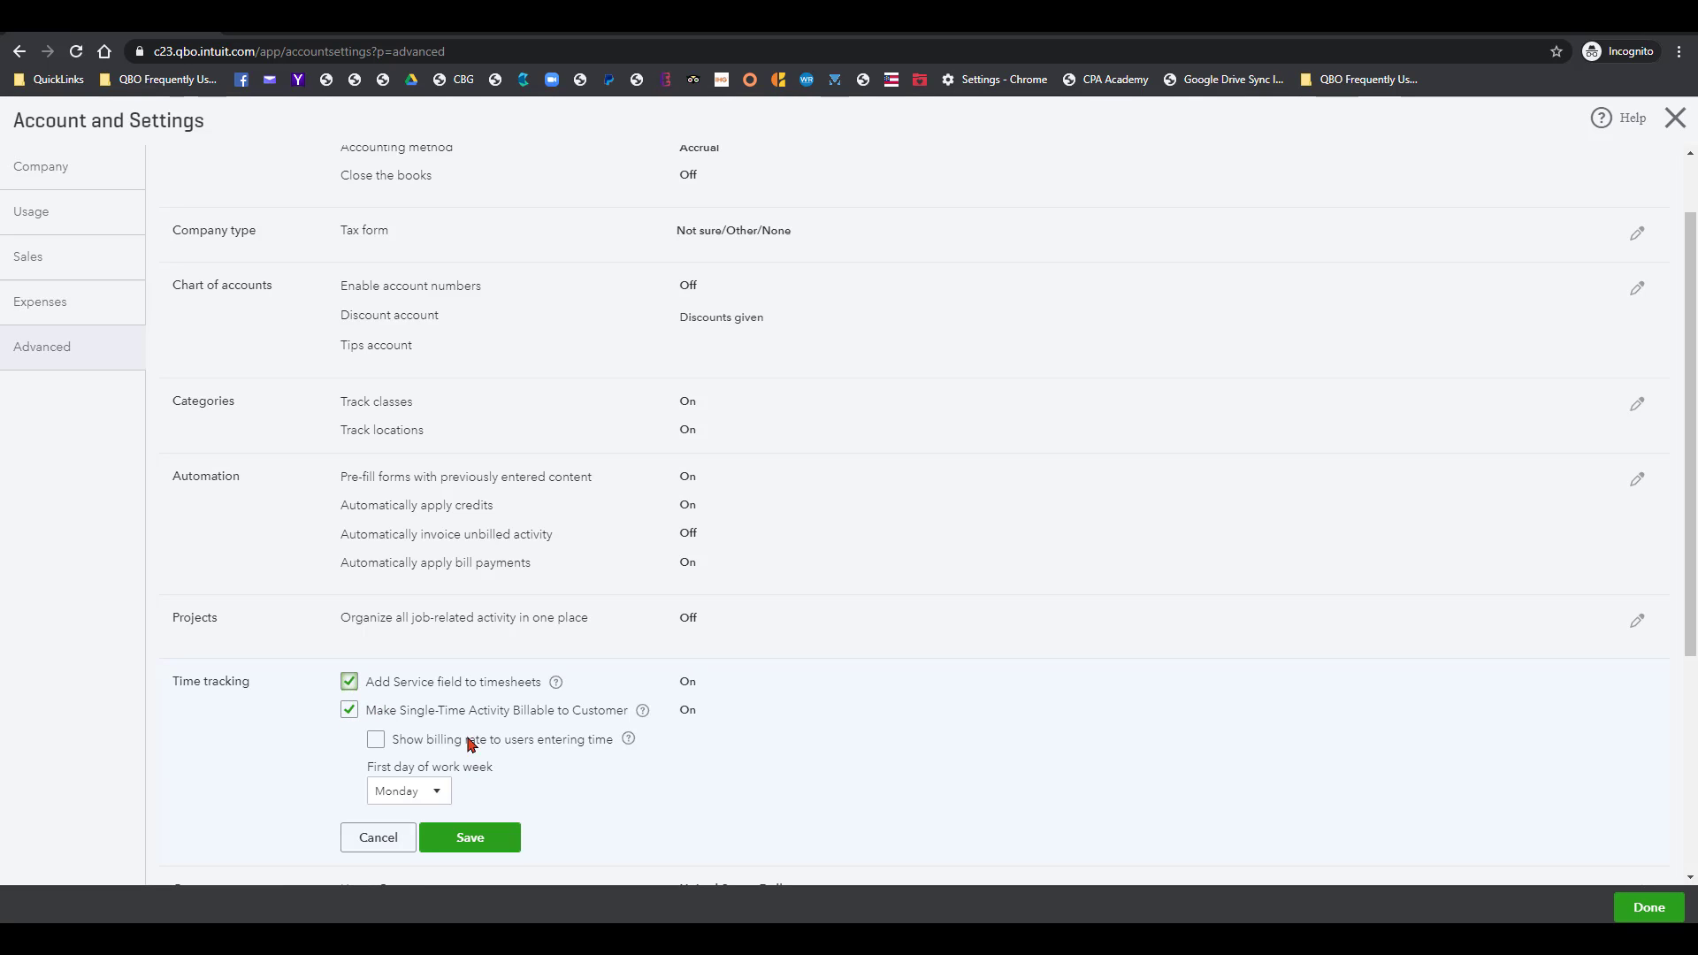
pyautogui.click(376, 740)
pyautogui.scroll(-1, 619, 769)
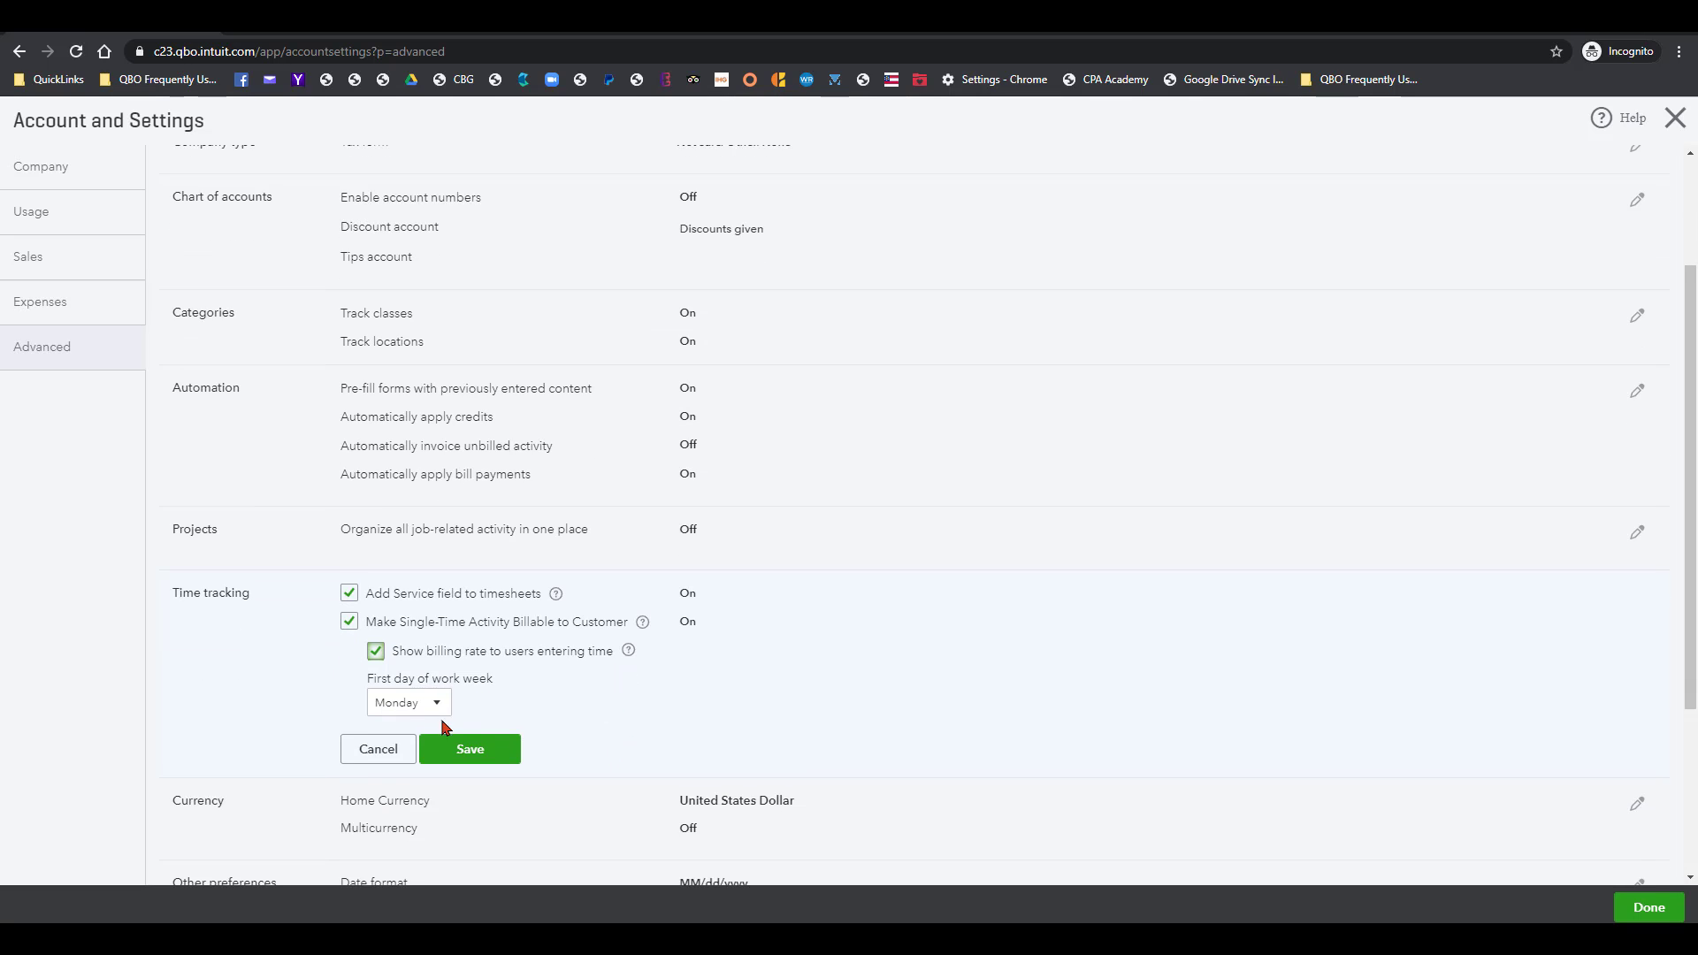
pyautogui.click(489, 753)
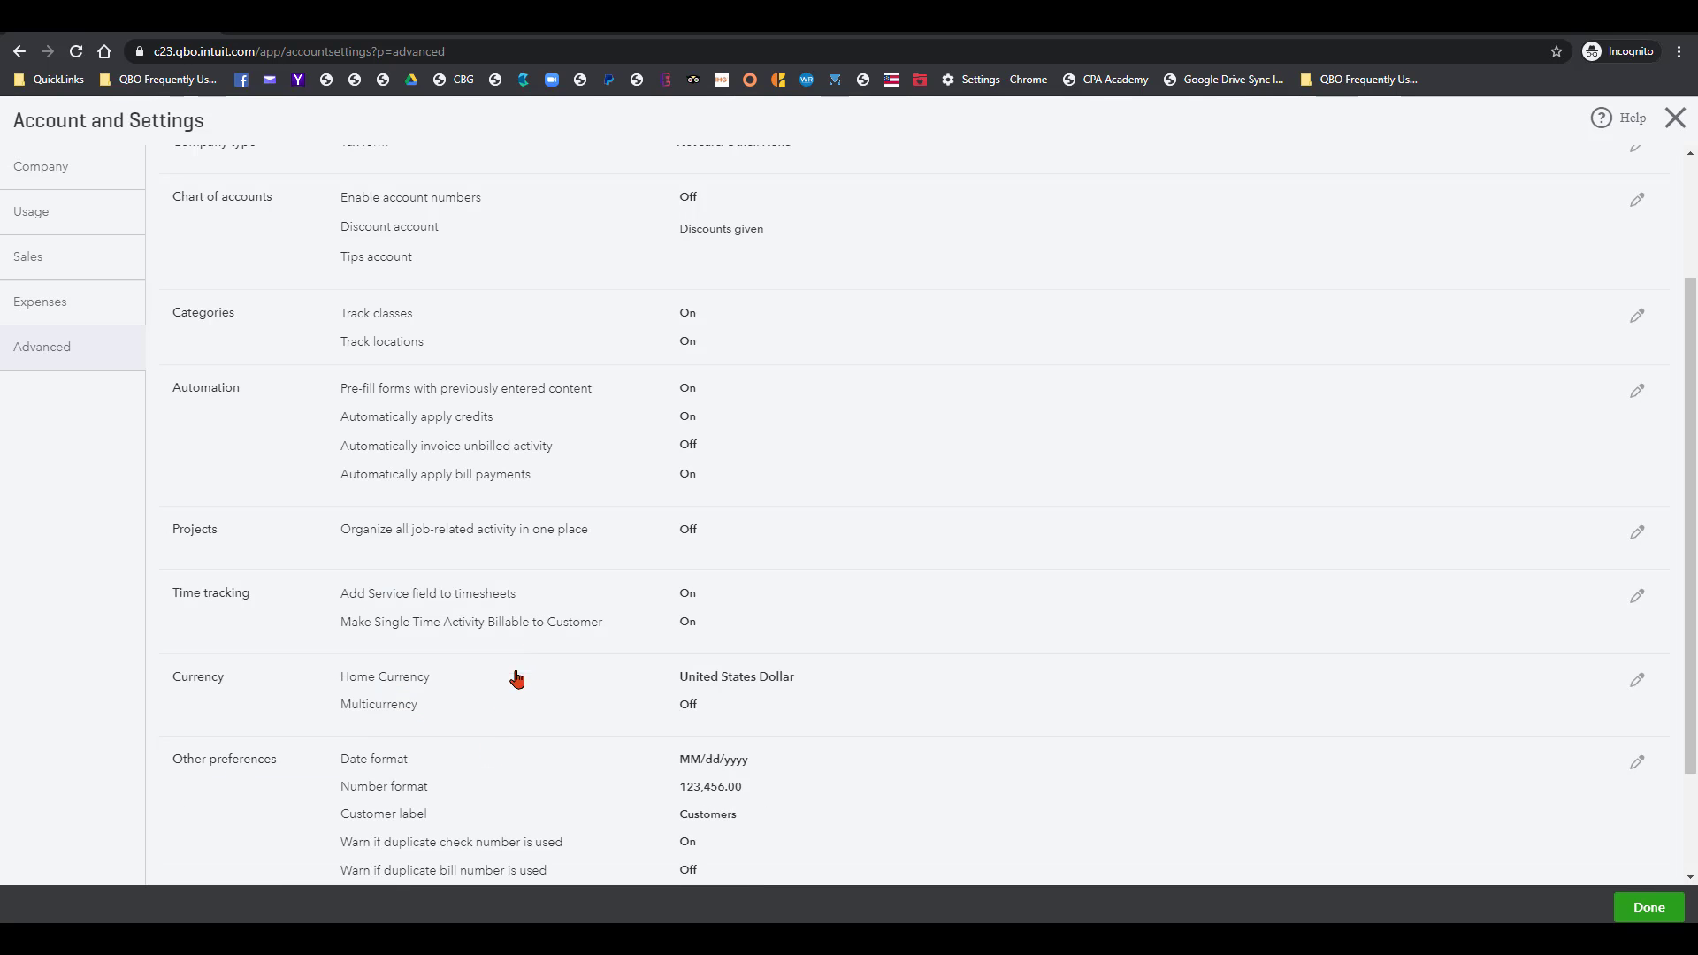
# Step: Turn on Projects to organize all job-related activity in one place, accepting the linked tracking of expenses and items by customer
pyautogui.scroll(2, 537, 702)
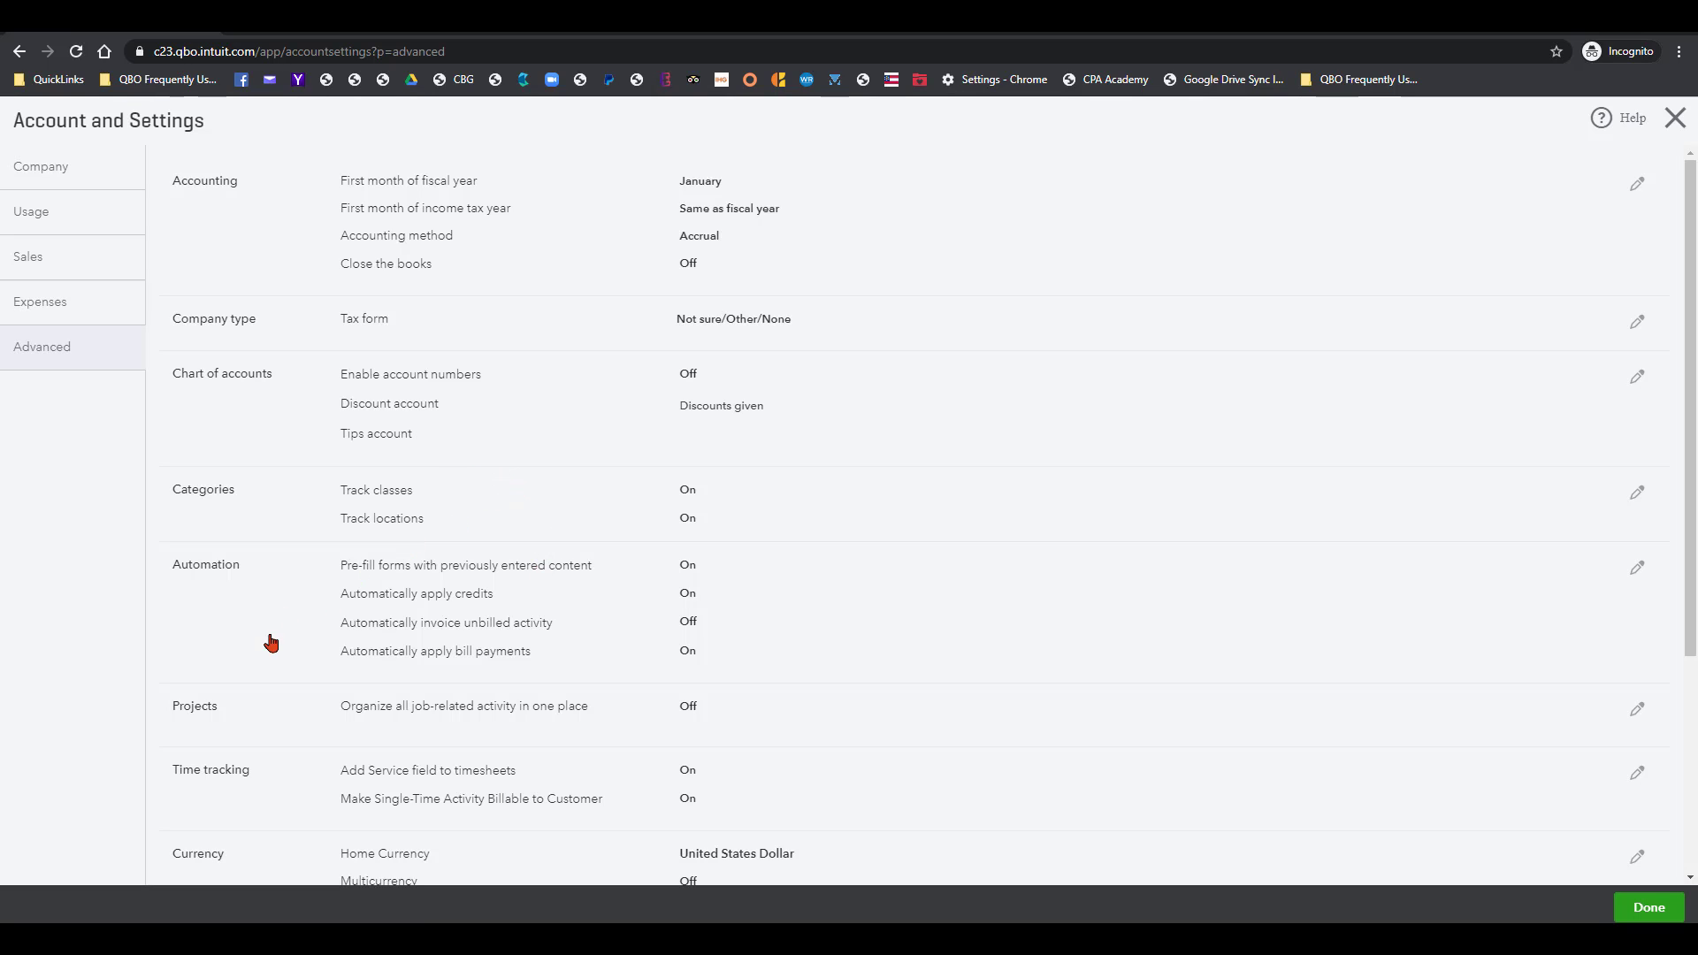
pyautogui.click(720, 720)
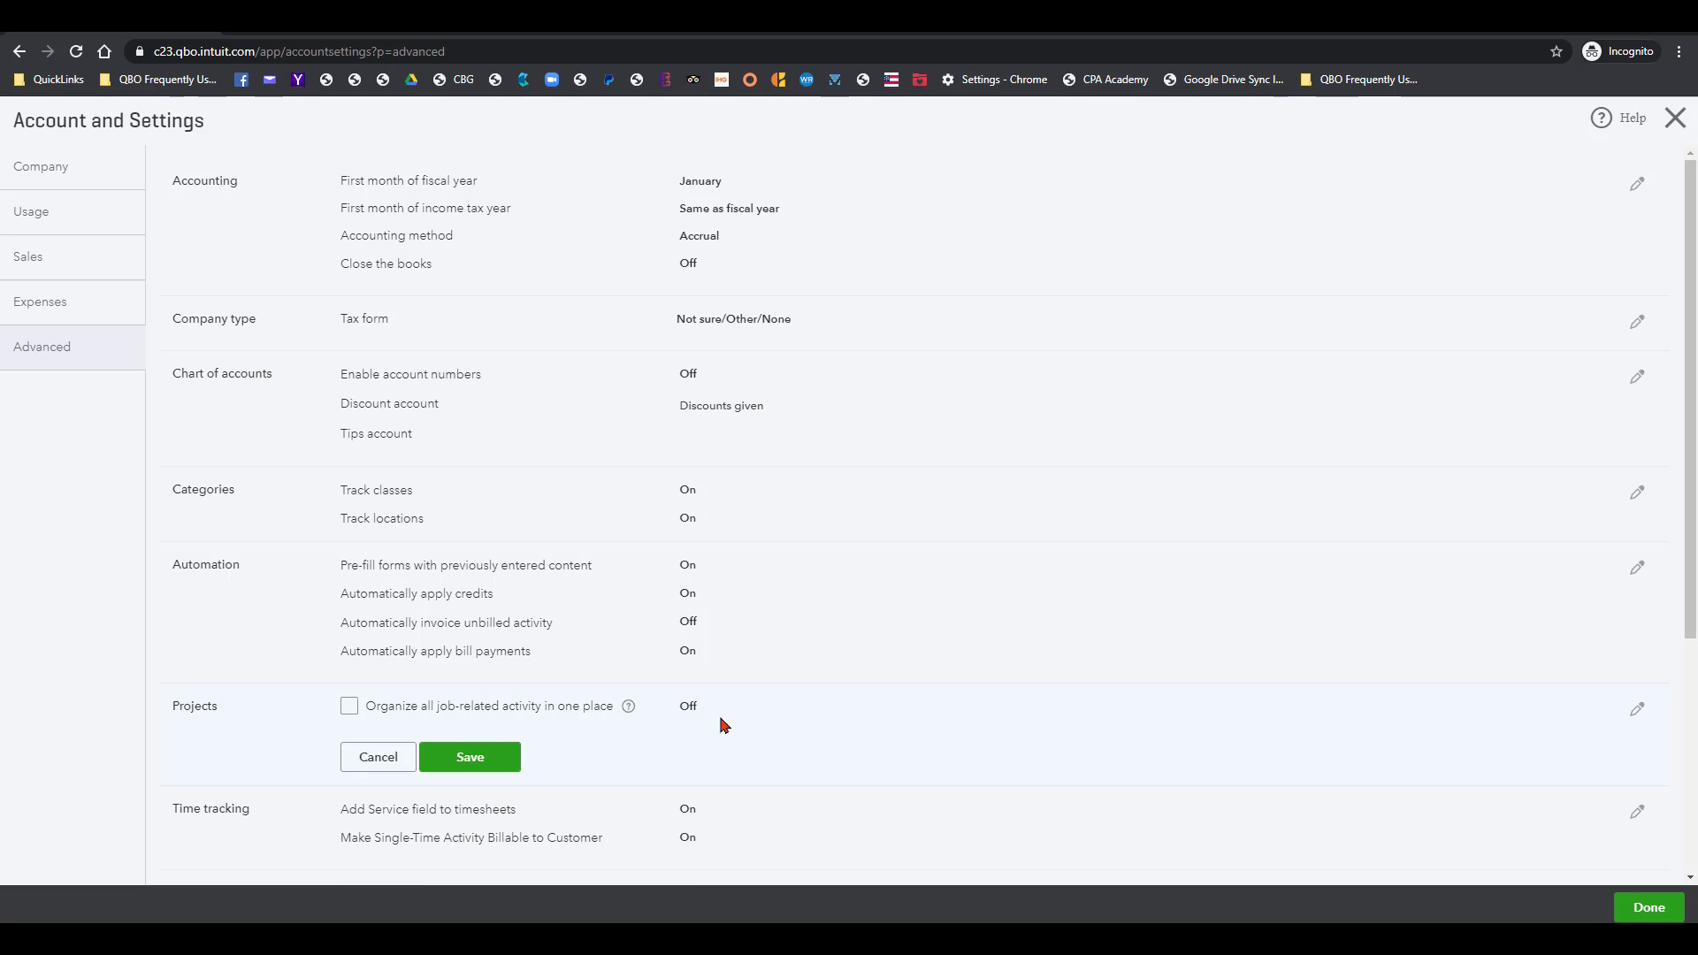
pyautogui.click(347, 709)
pyautogui.click(348, 708)
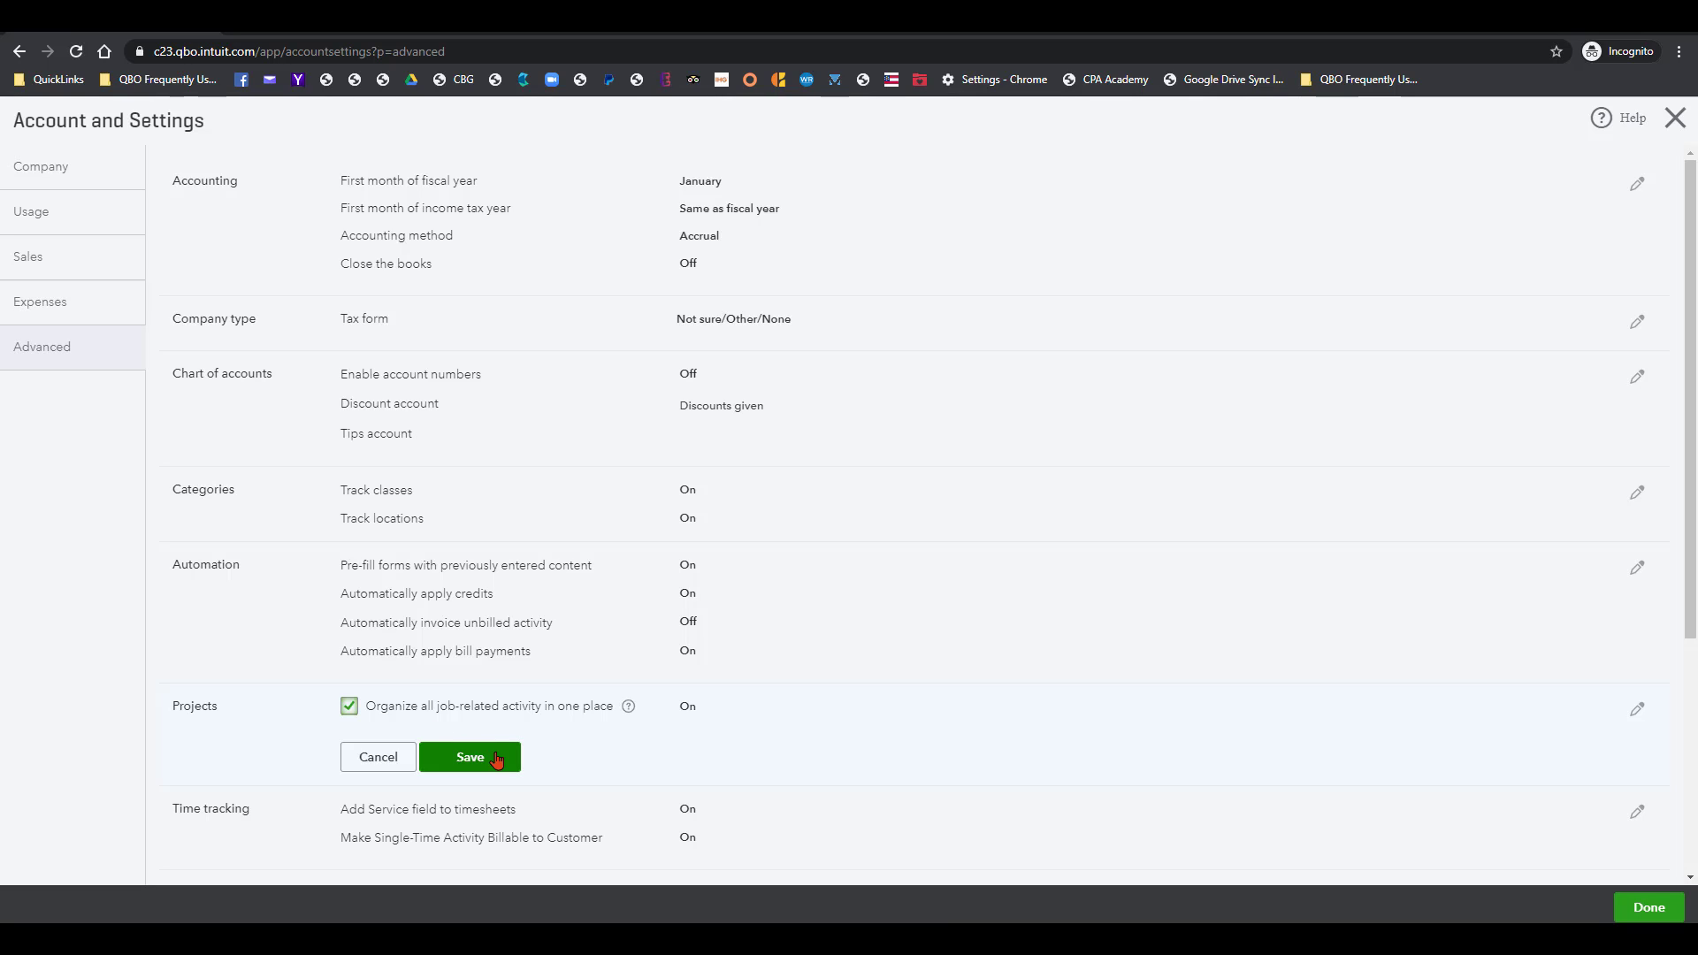
pyautogui.click(496, 758)
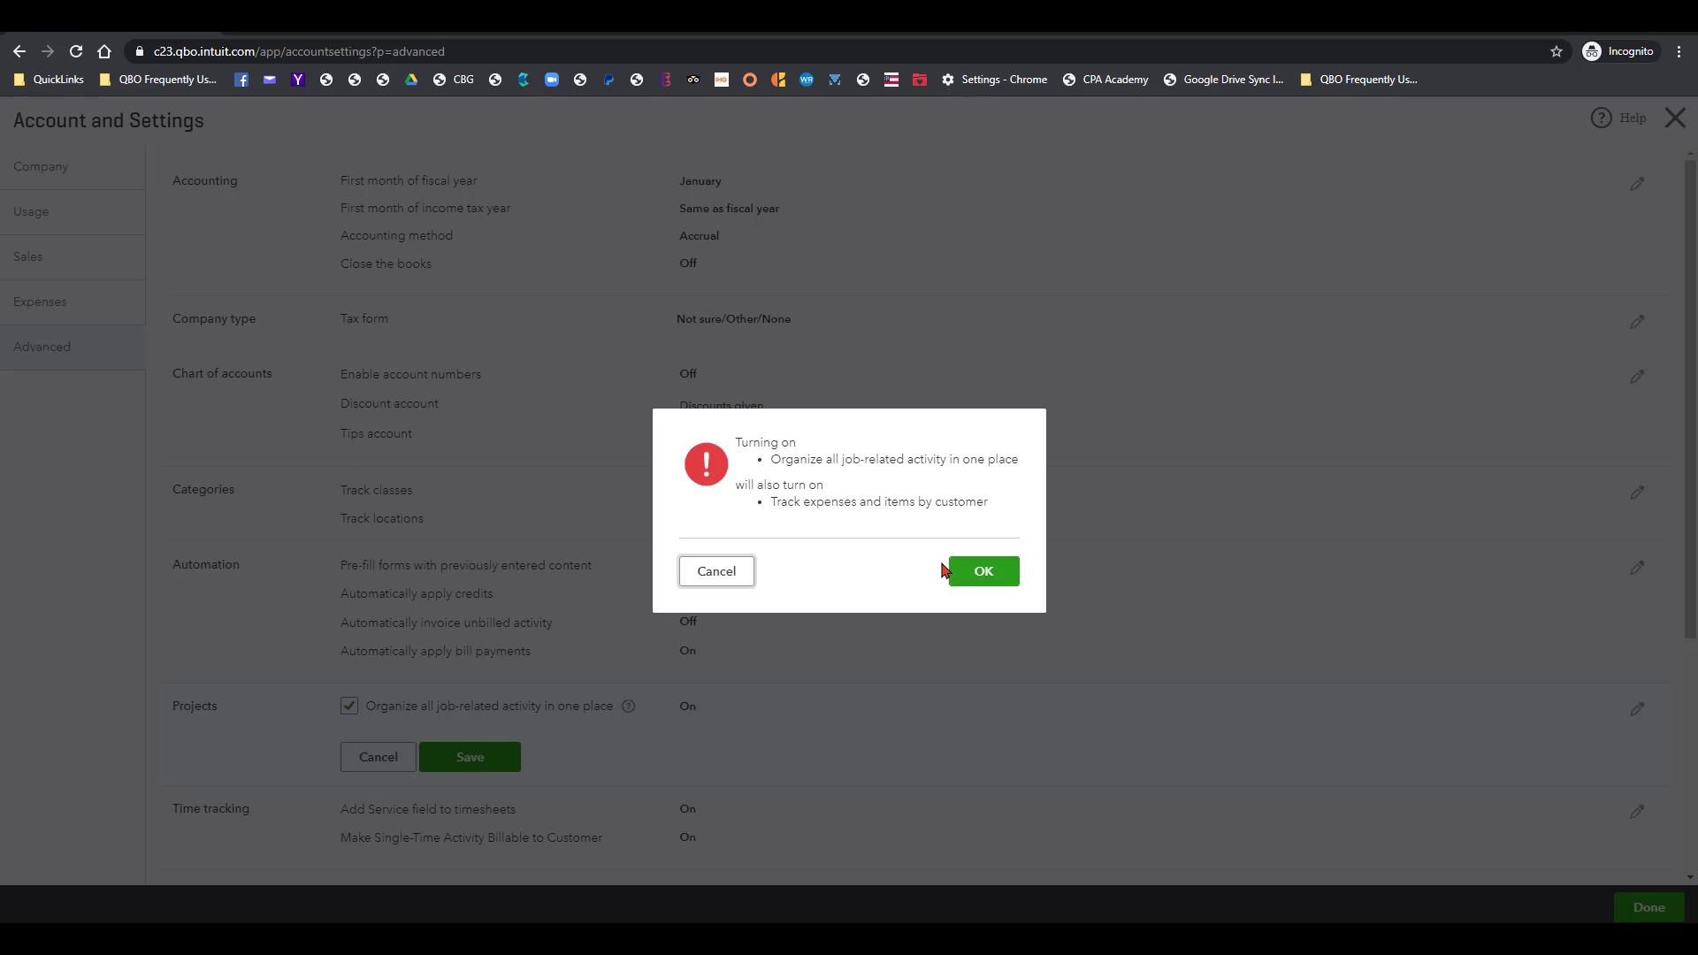
pyautogui.click(996, 575)
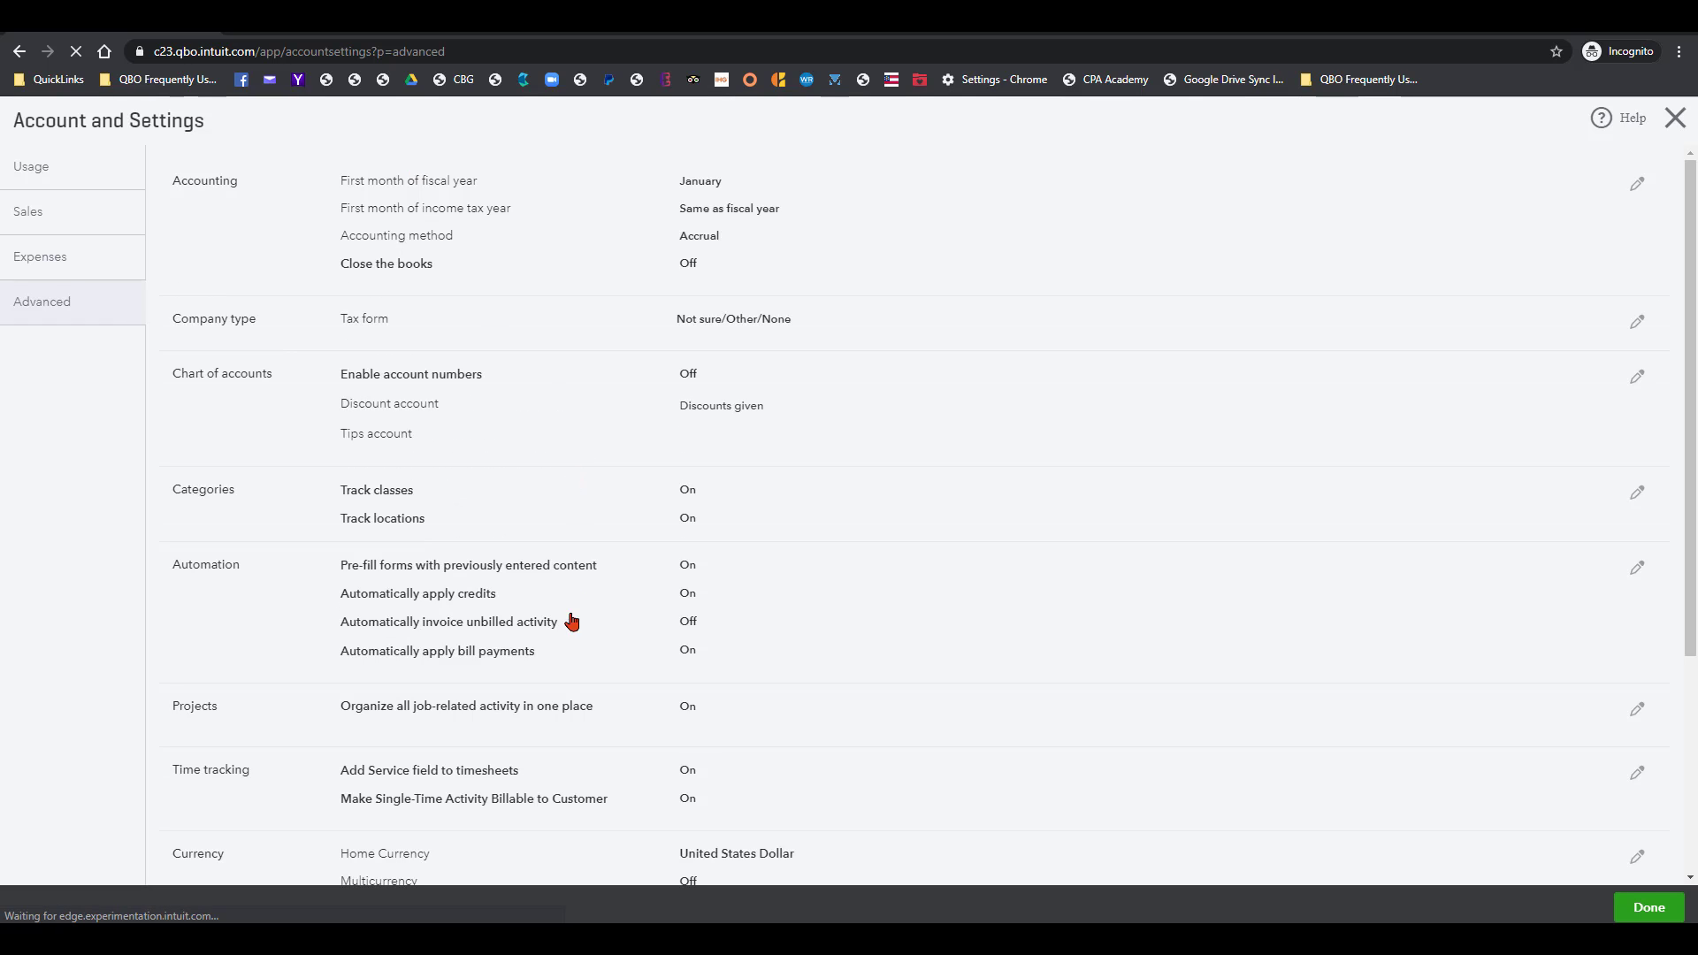
# Step: Turn on progress invoicing in the sales settings to allow multiple partial invoices from a single estimate, and save
pyautogui.scroll(-1, 591, 557)
pyautogui.scroll(-1, 586, 607)
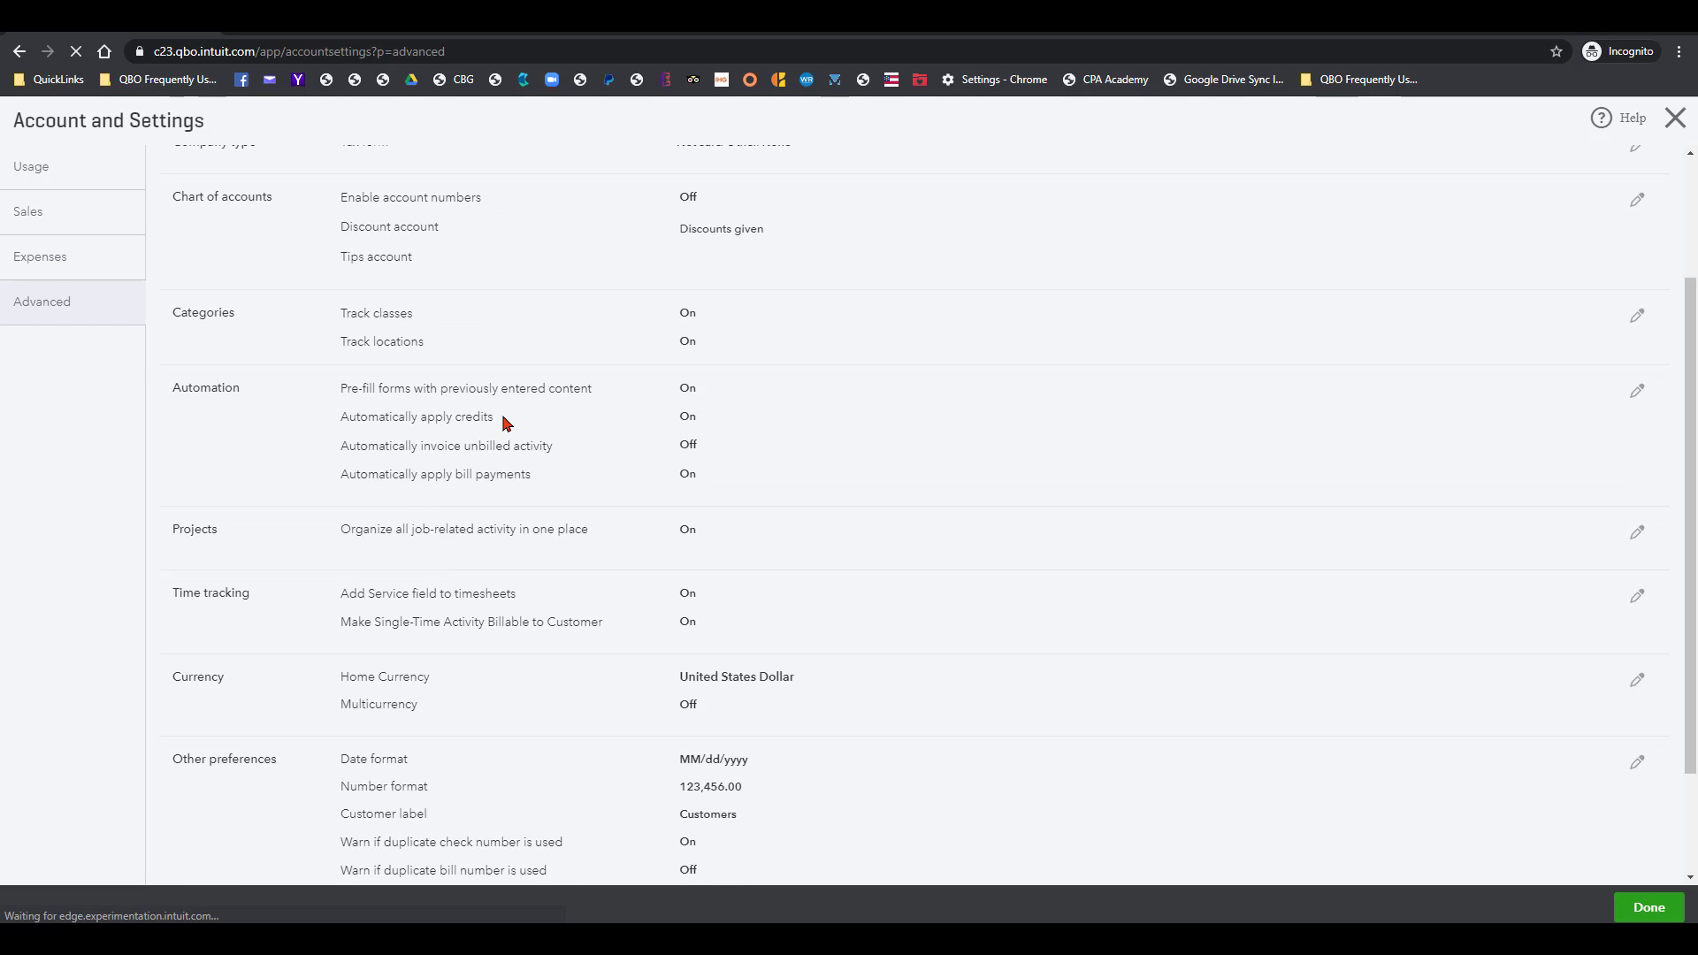
pyautogui.scroll(2, 504, 424)
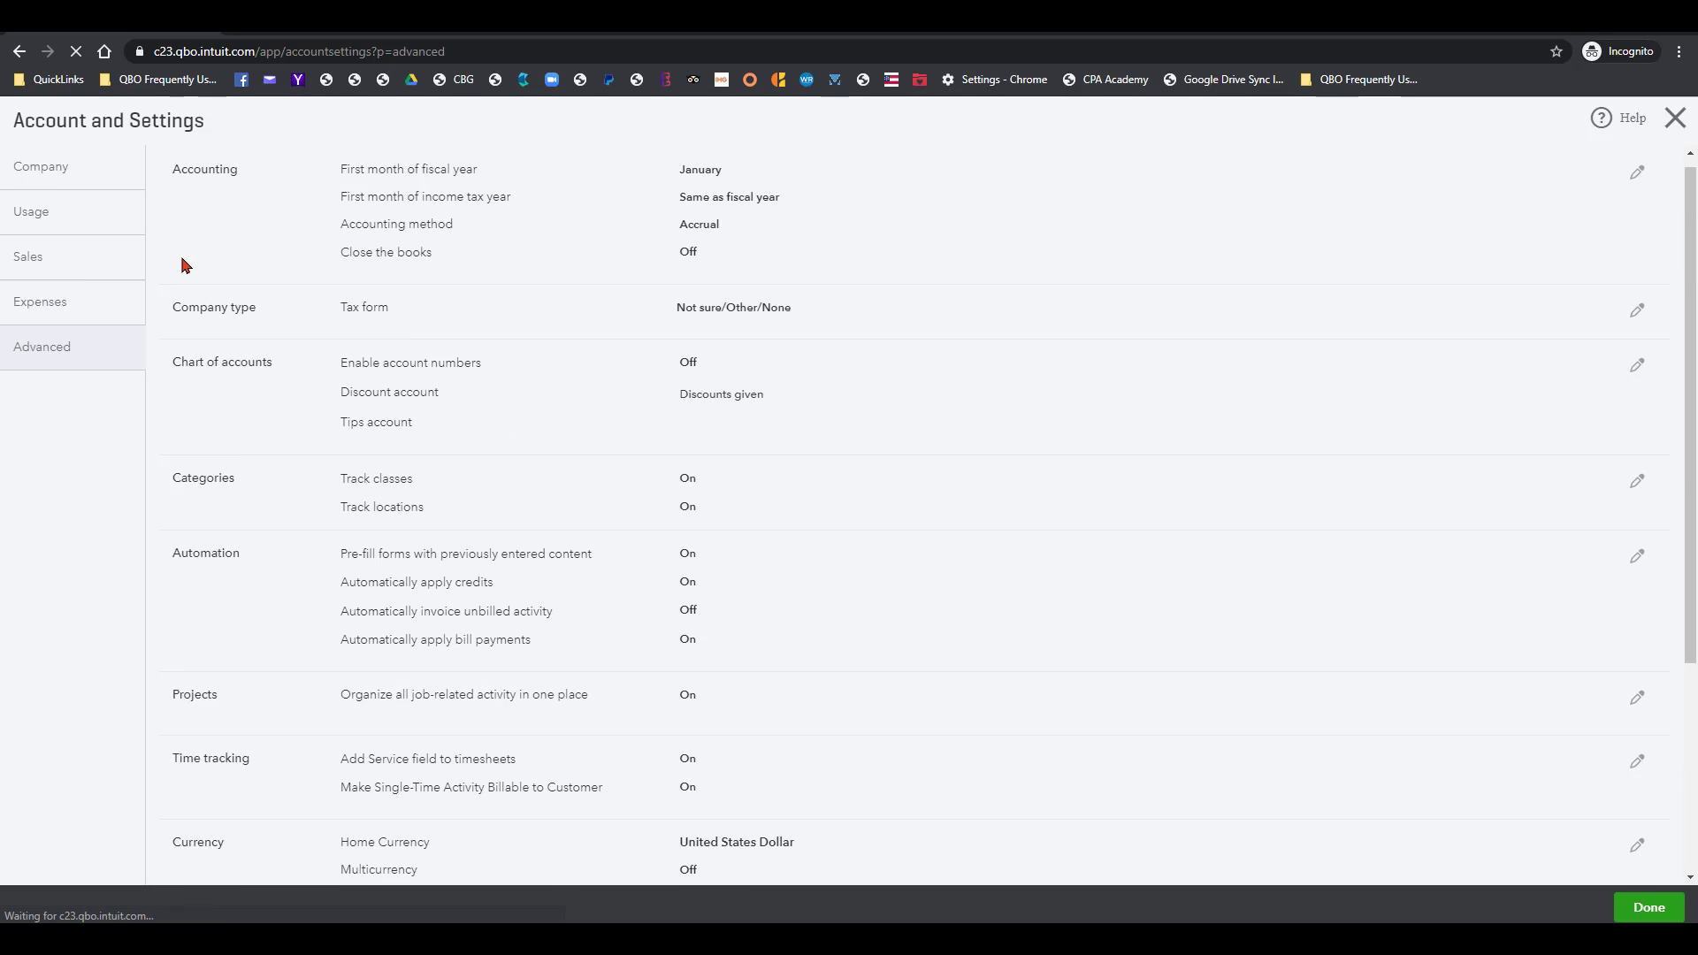
pyautogui.click(29, 259)
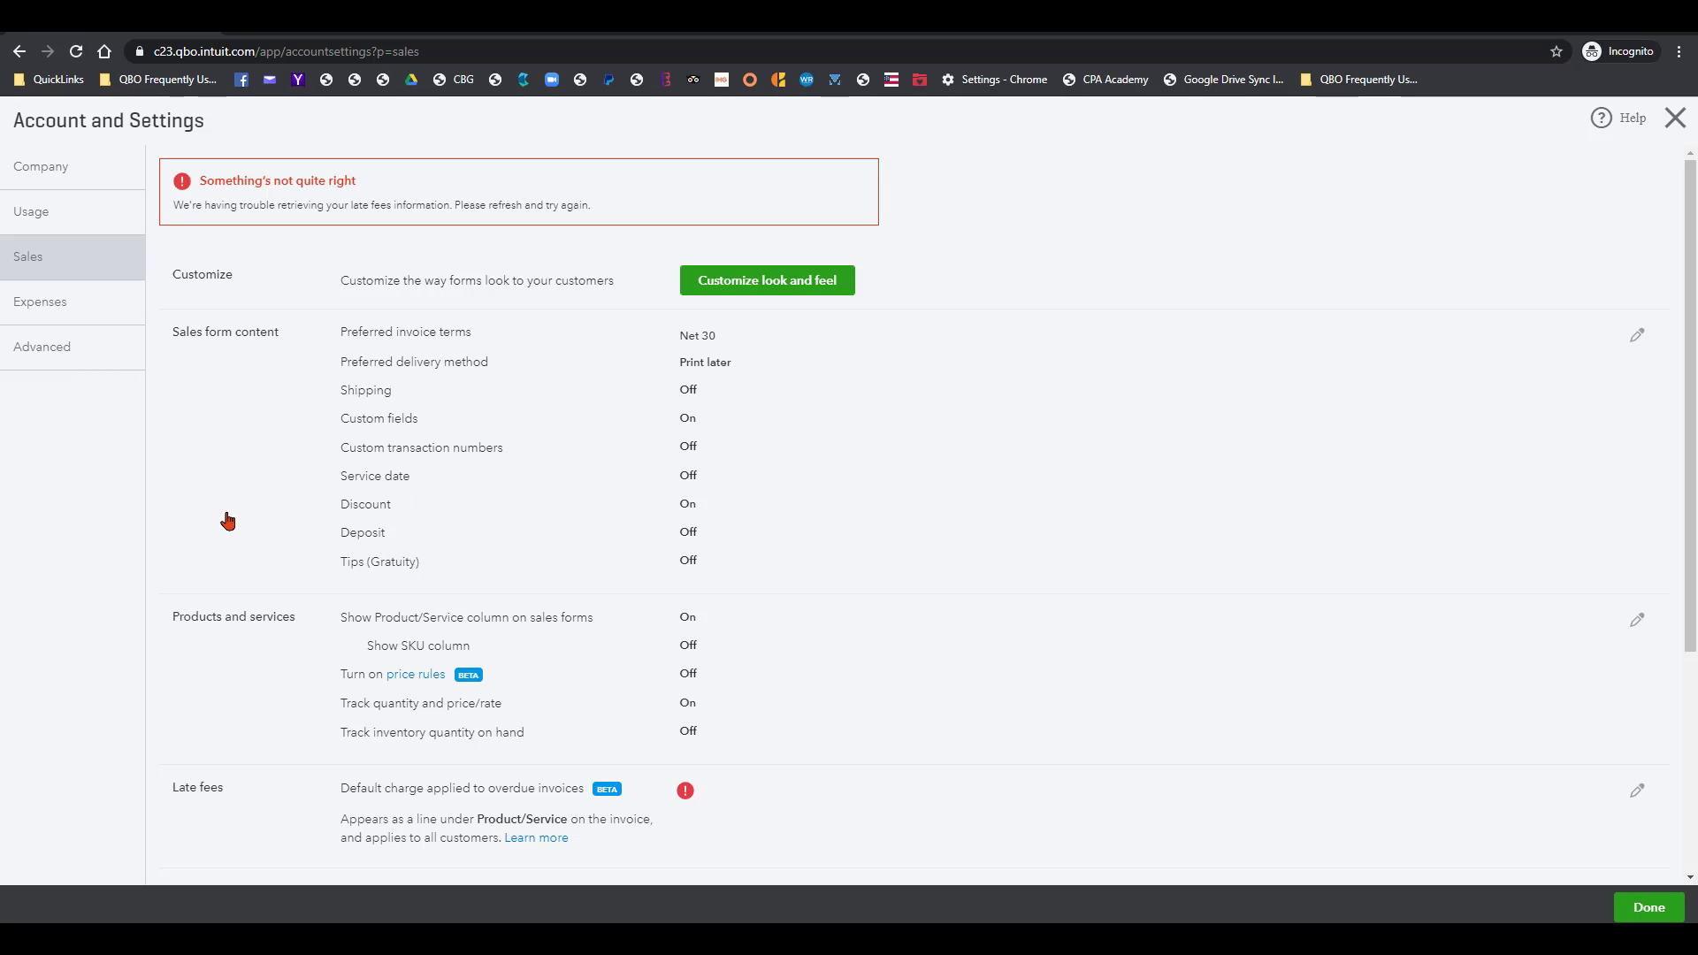
pyautogui.scroll(-2, 225, 502)
pyautogui.scroll(-2, 226, 501)
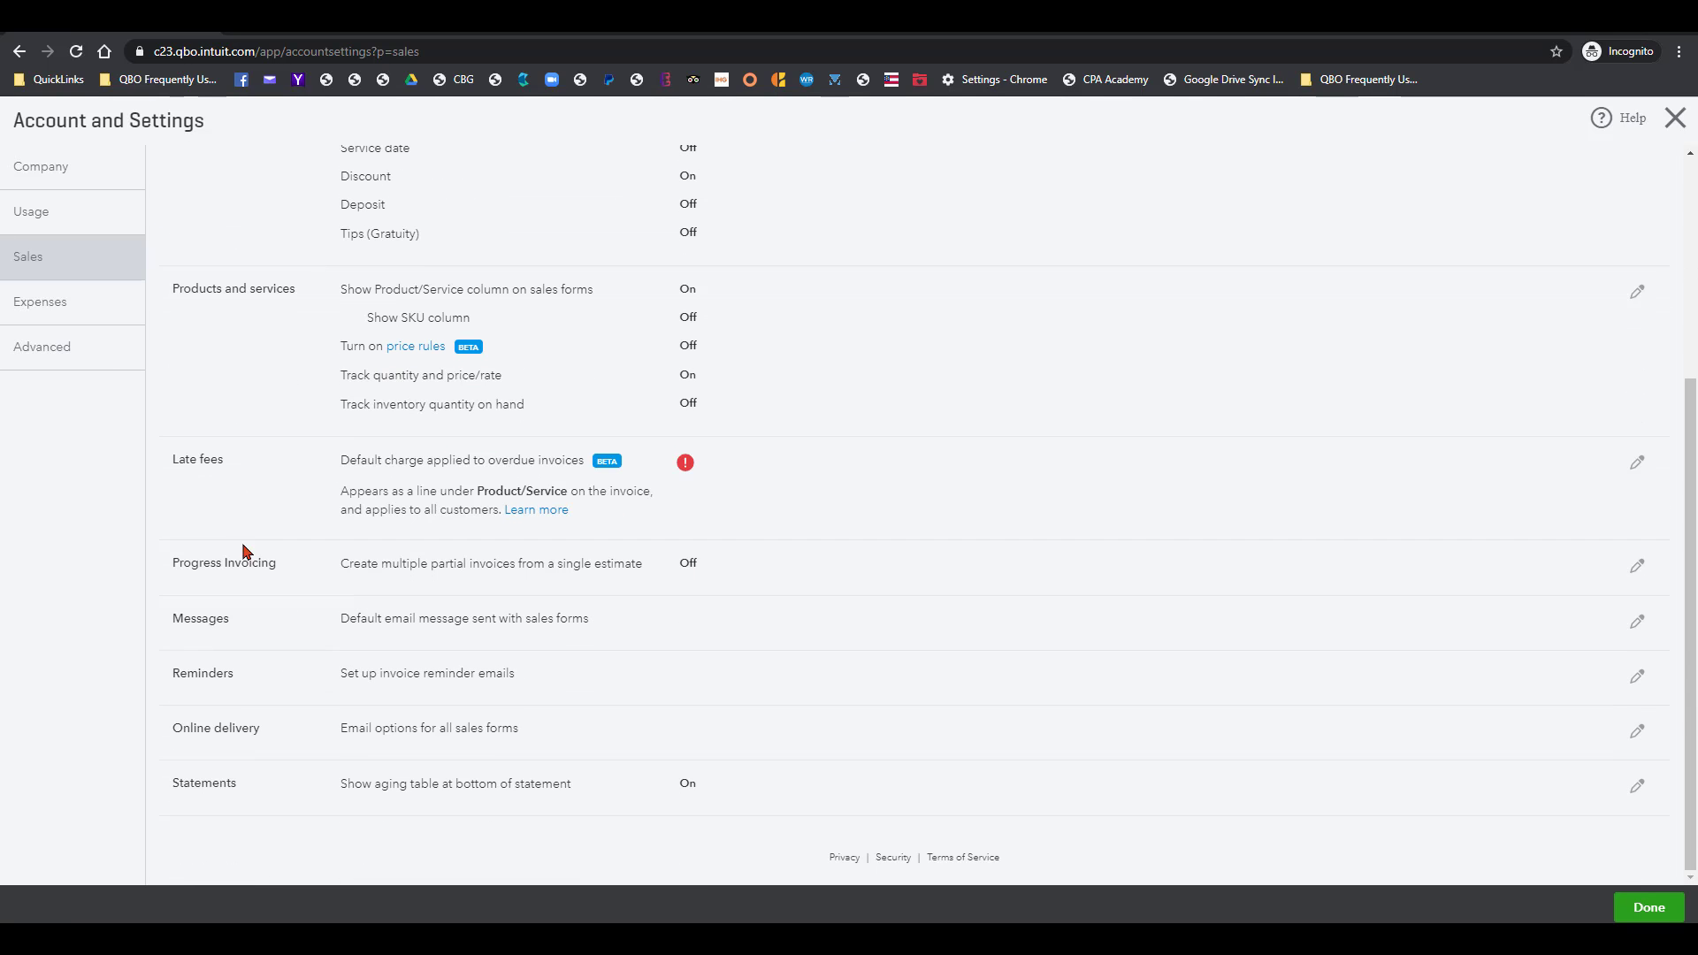
pyautogui.click(688, 566)
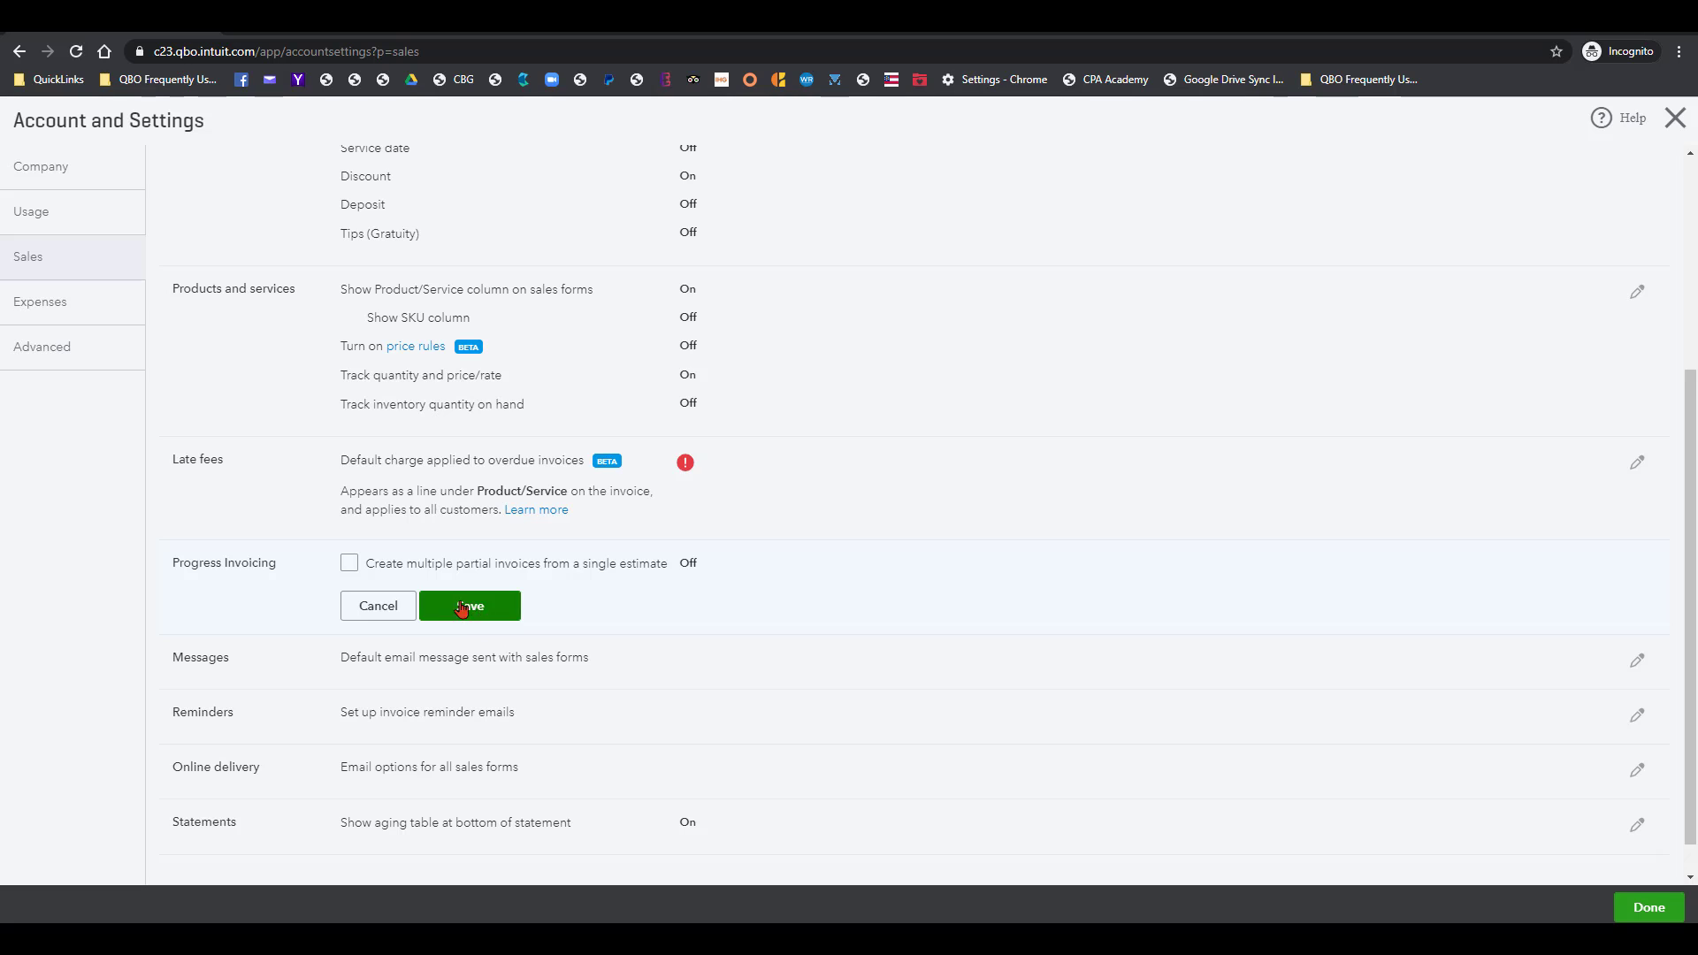
pyautogui.click(349, 564)
pyautogui.click(482, 605)
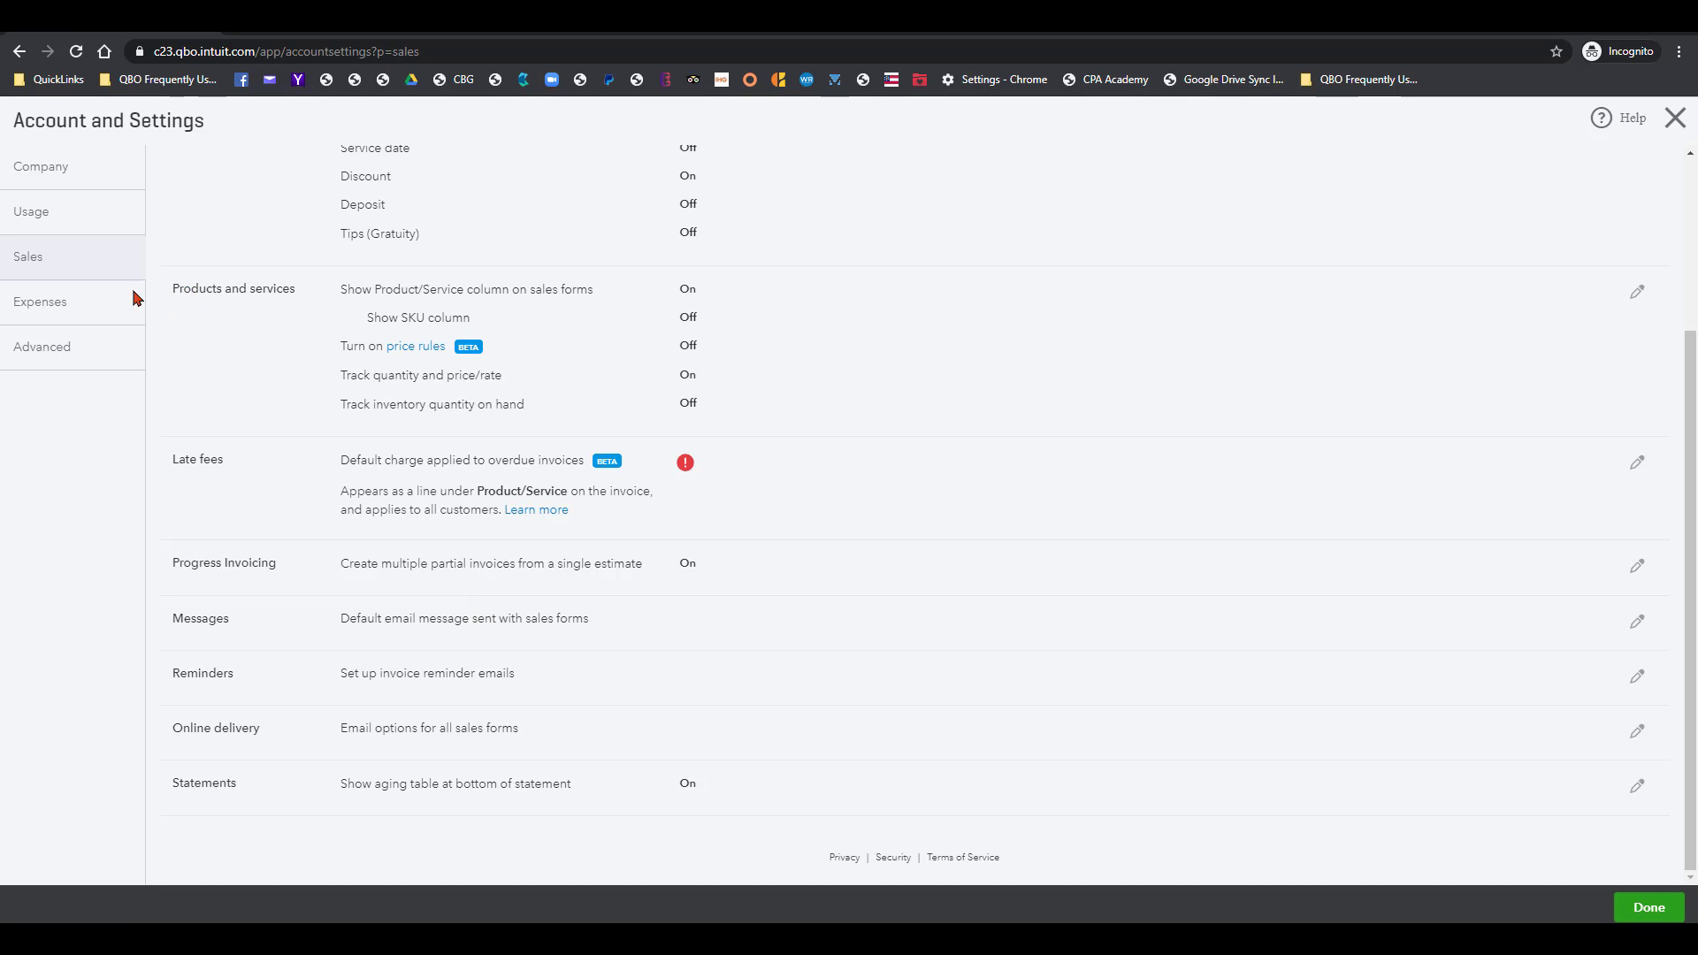
# Step: Turn on purchase orders with custom transaction numbers in the expense settings, accept the linked Items table, and finish the account settings
pyautogui.click(49, 305)
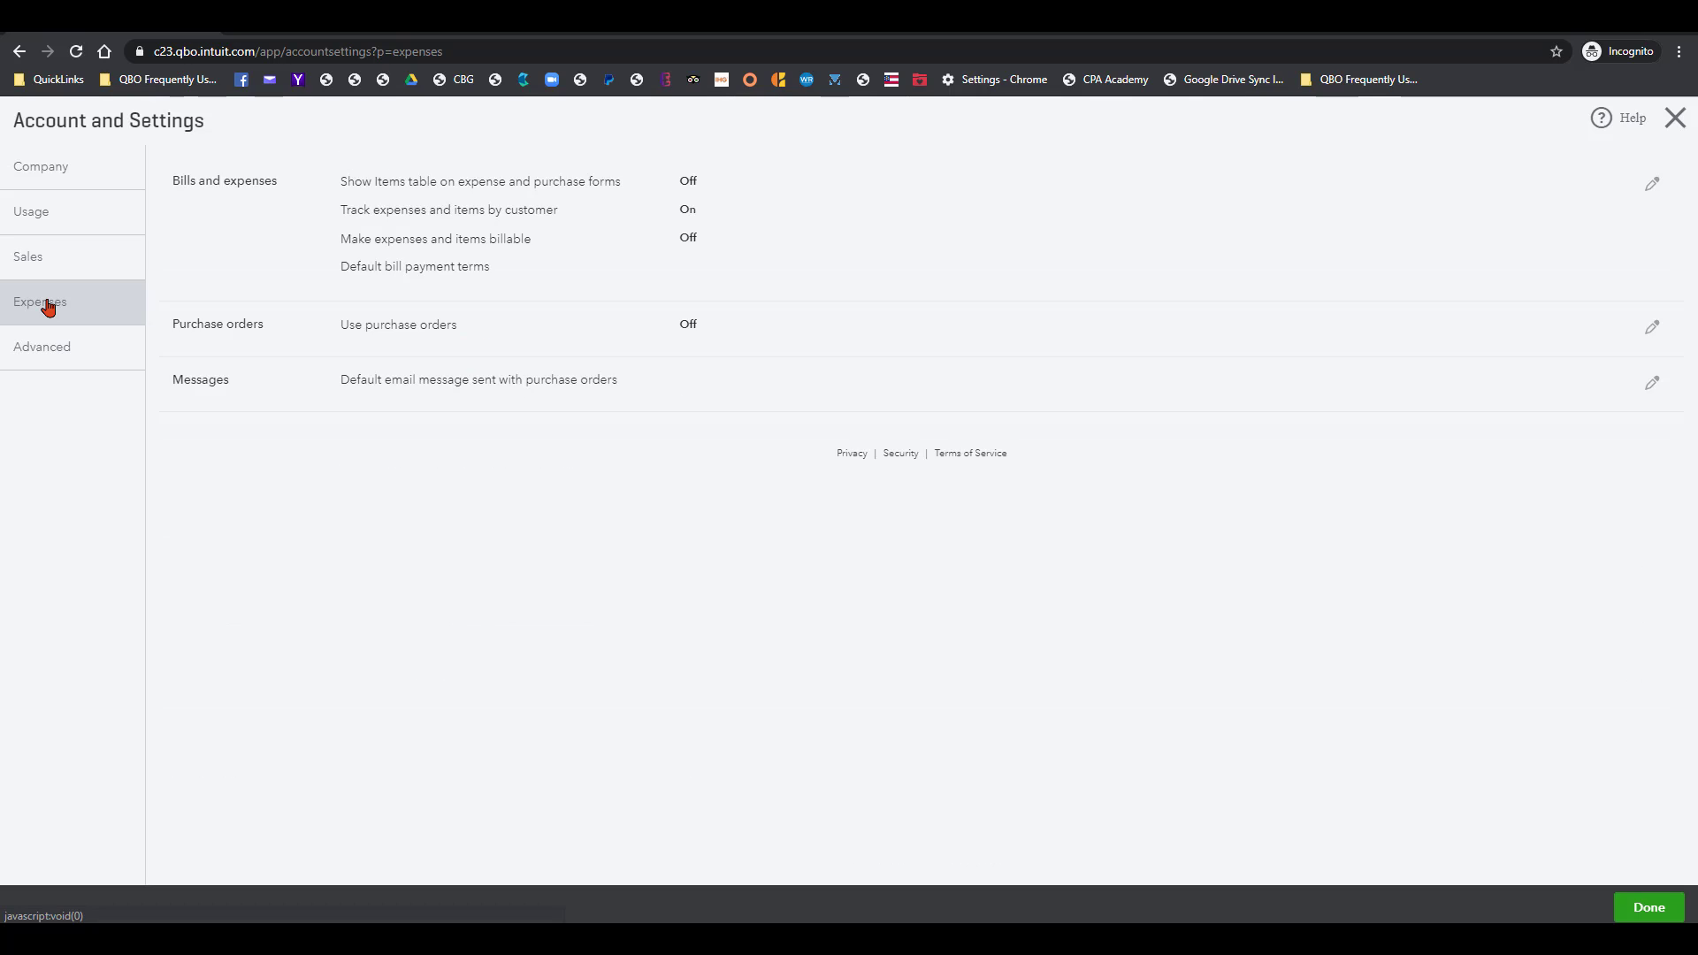
pyautogui.click(688, 327)
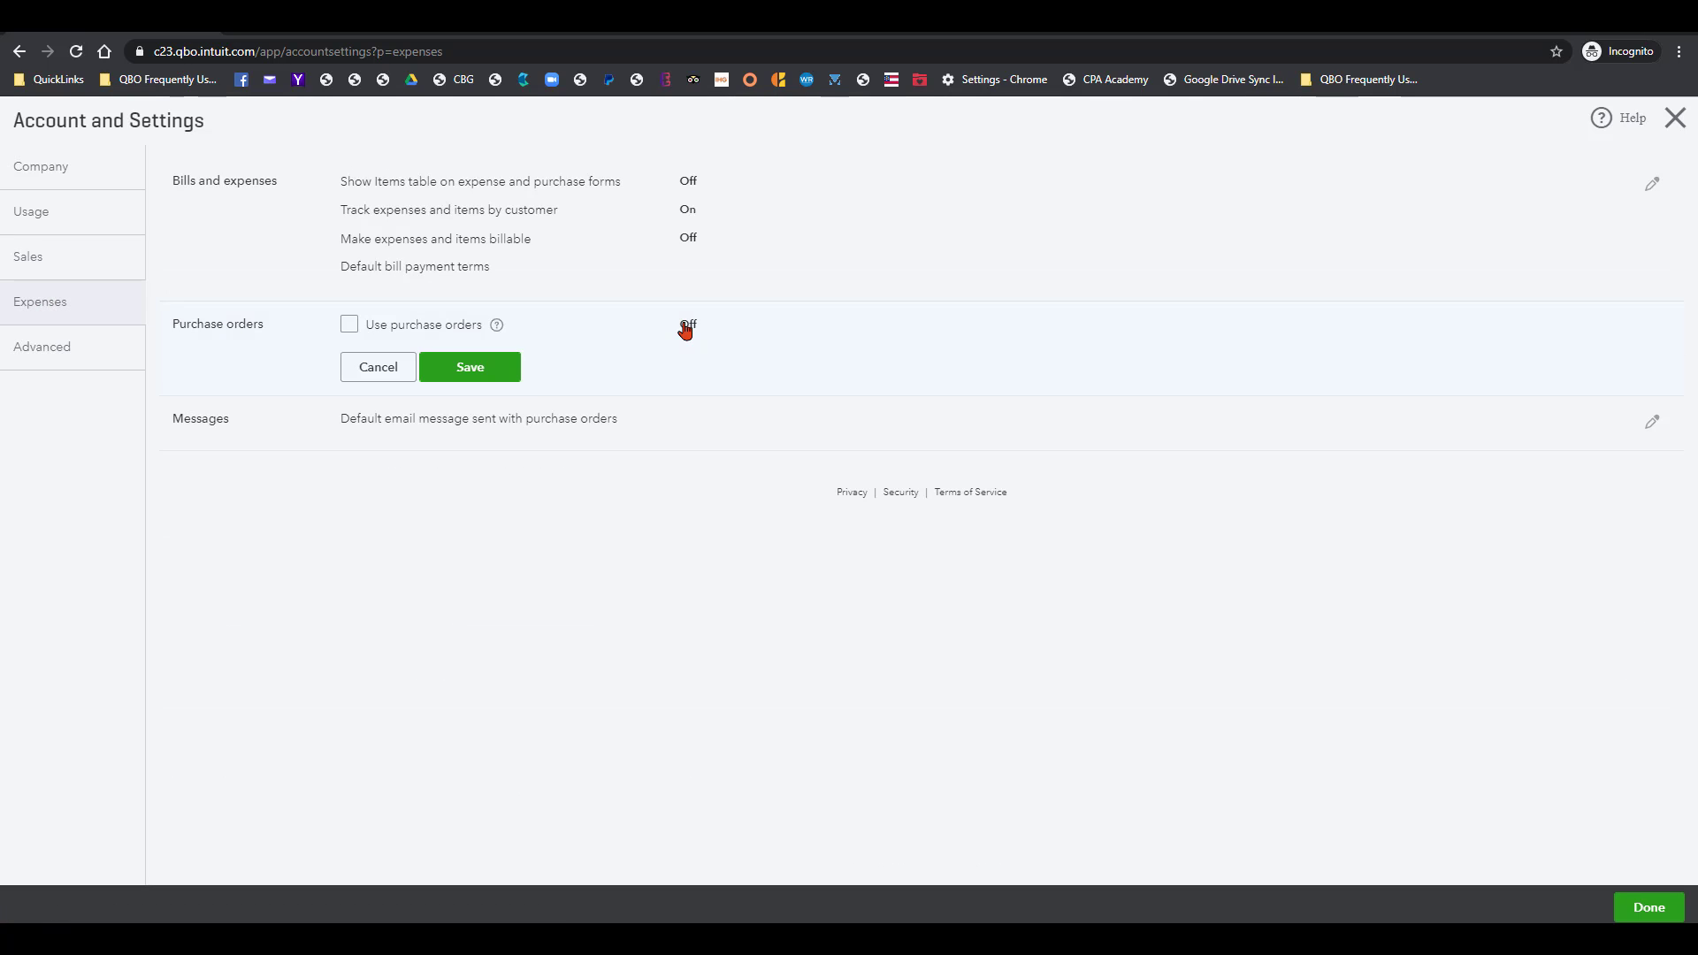
pyautogui.click(350, 324)
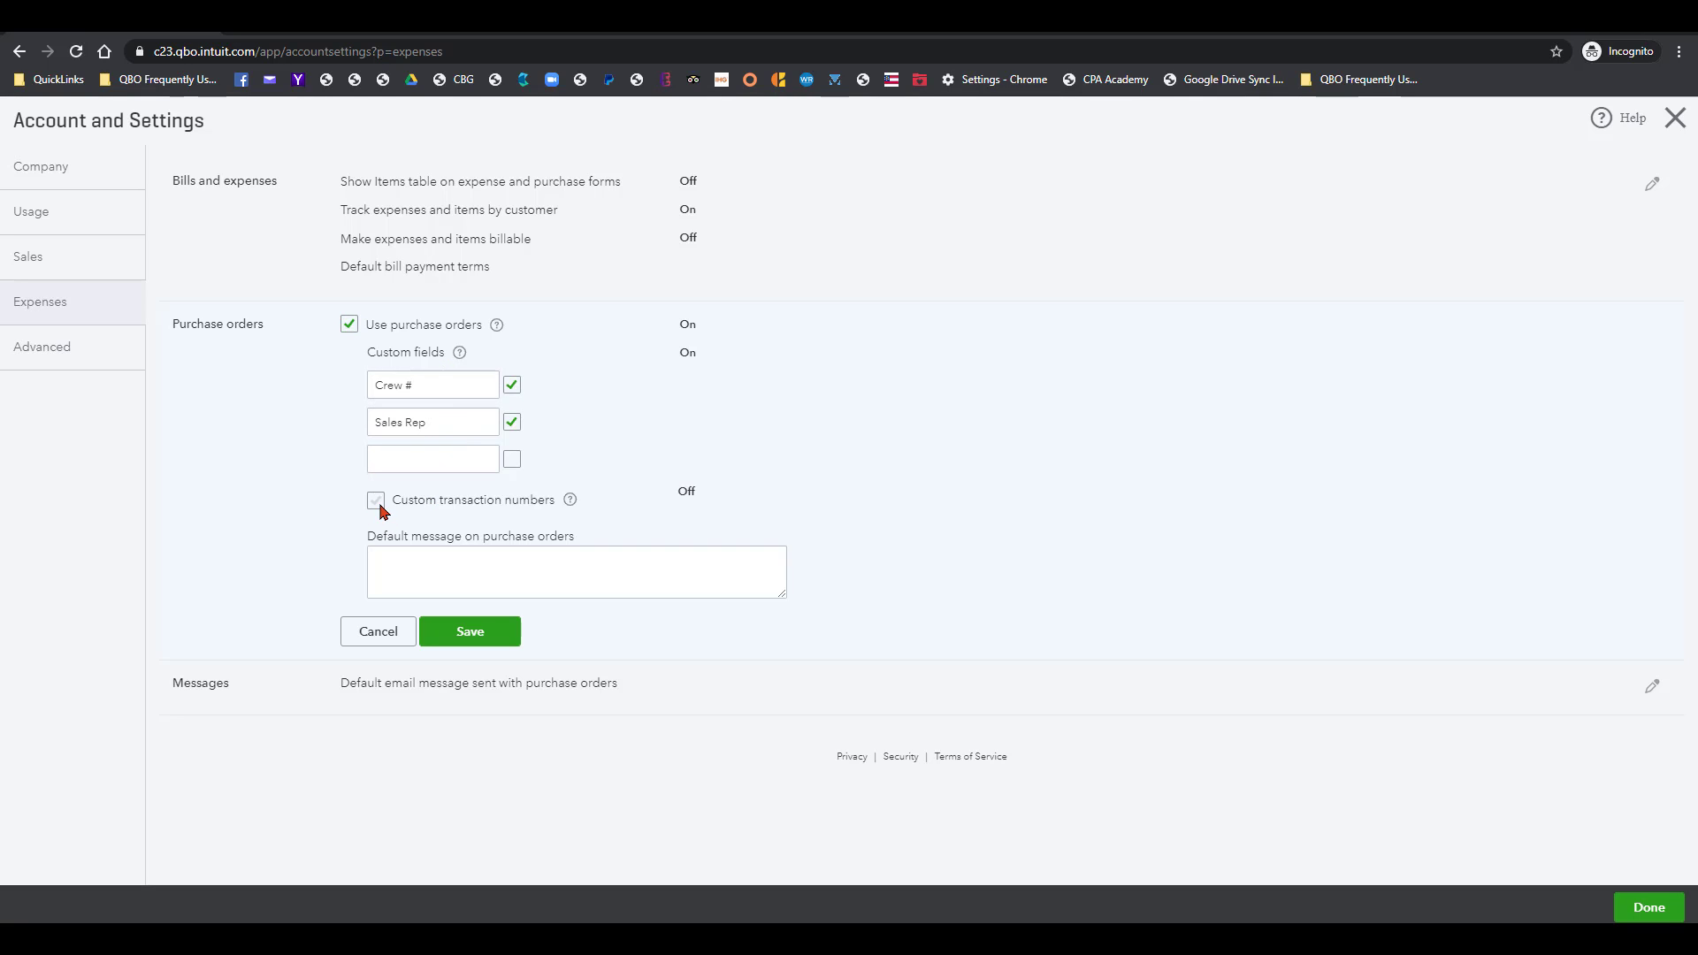
pyautogui.click(379, 506)
pyautogui.click(482, 635)
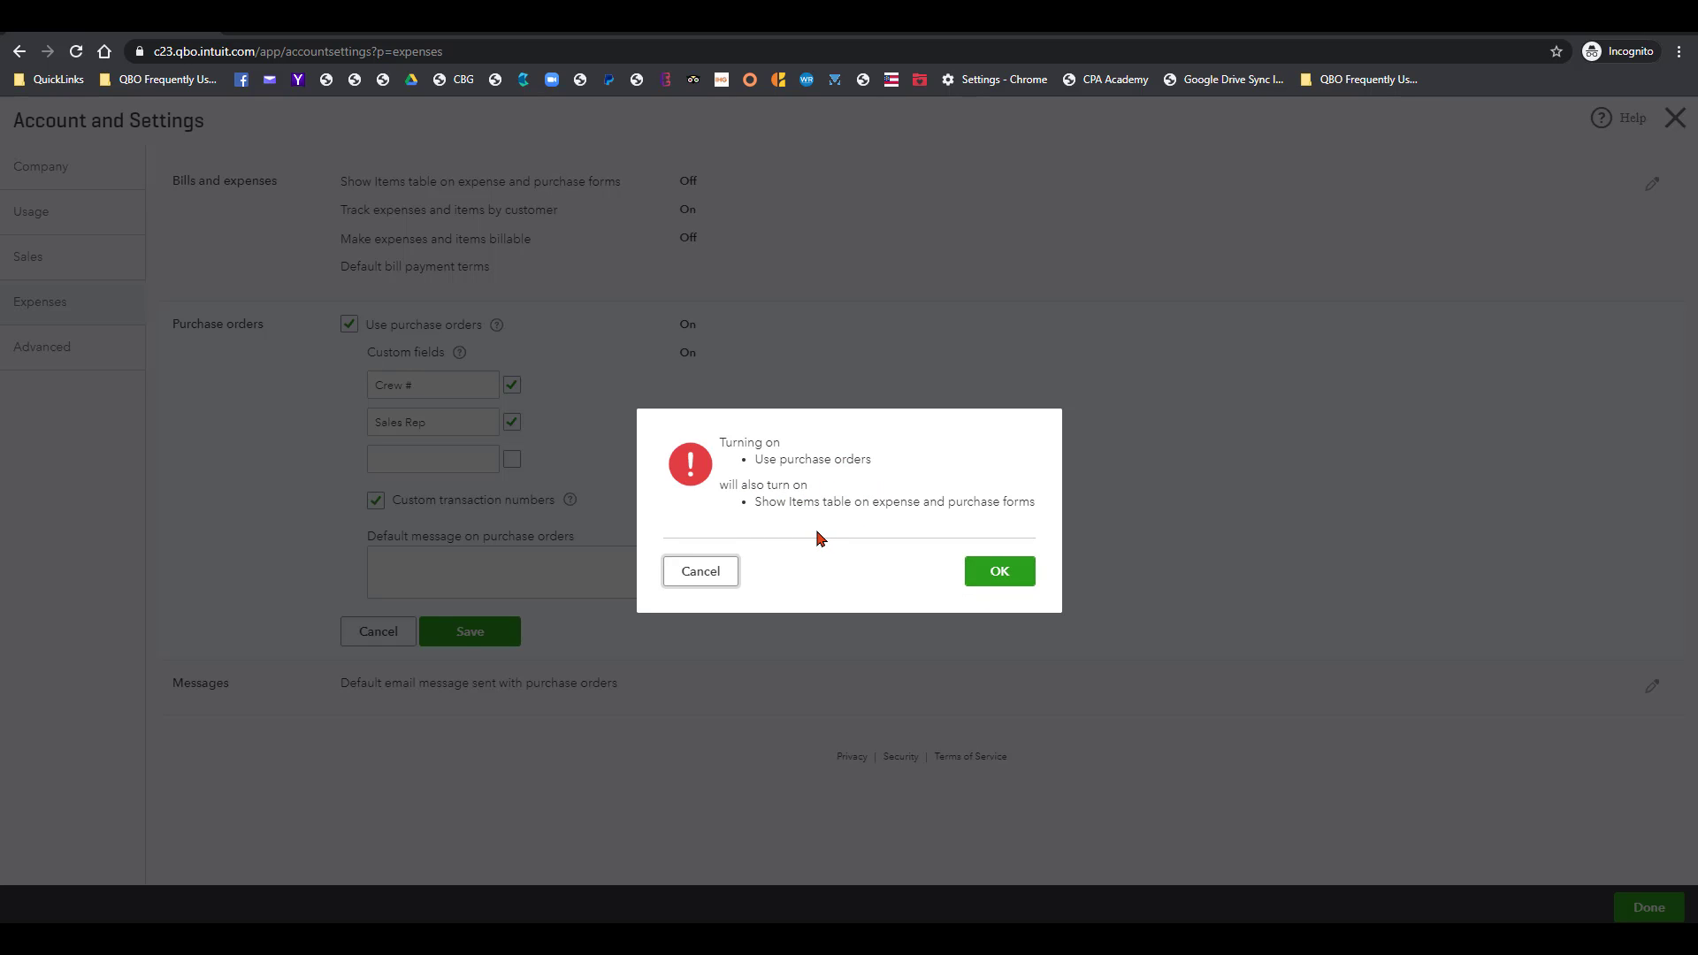
pyautogui.click(1002, 573)
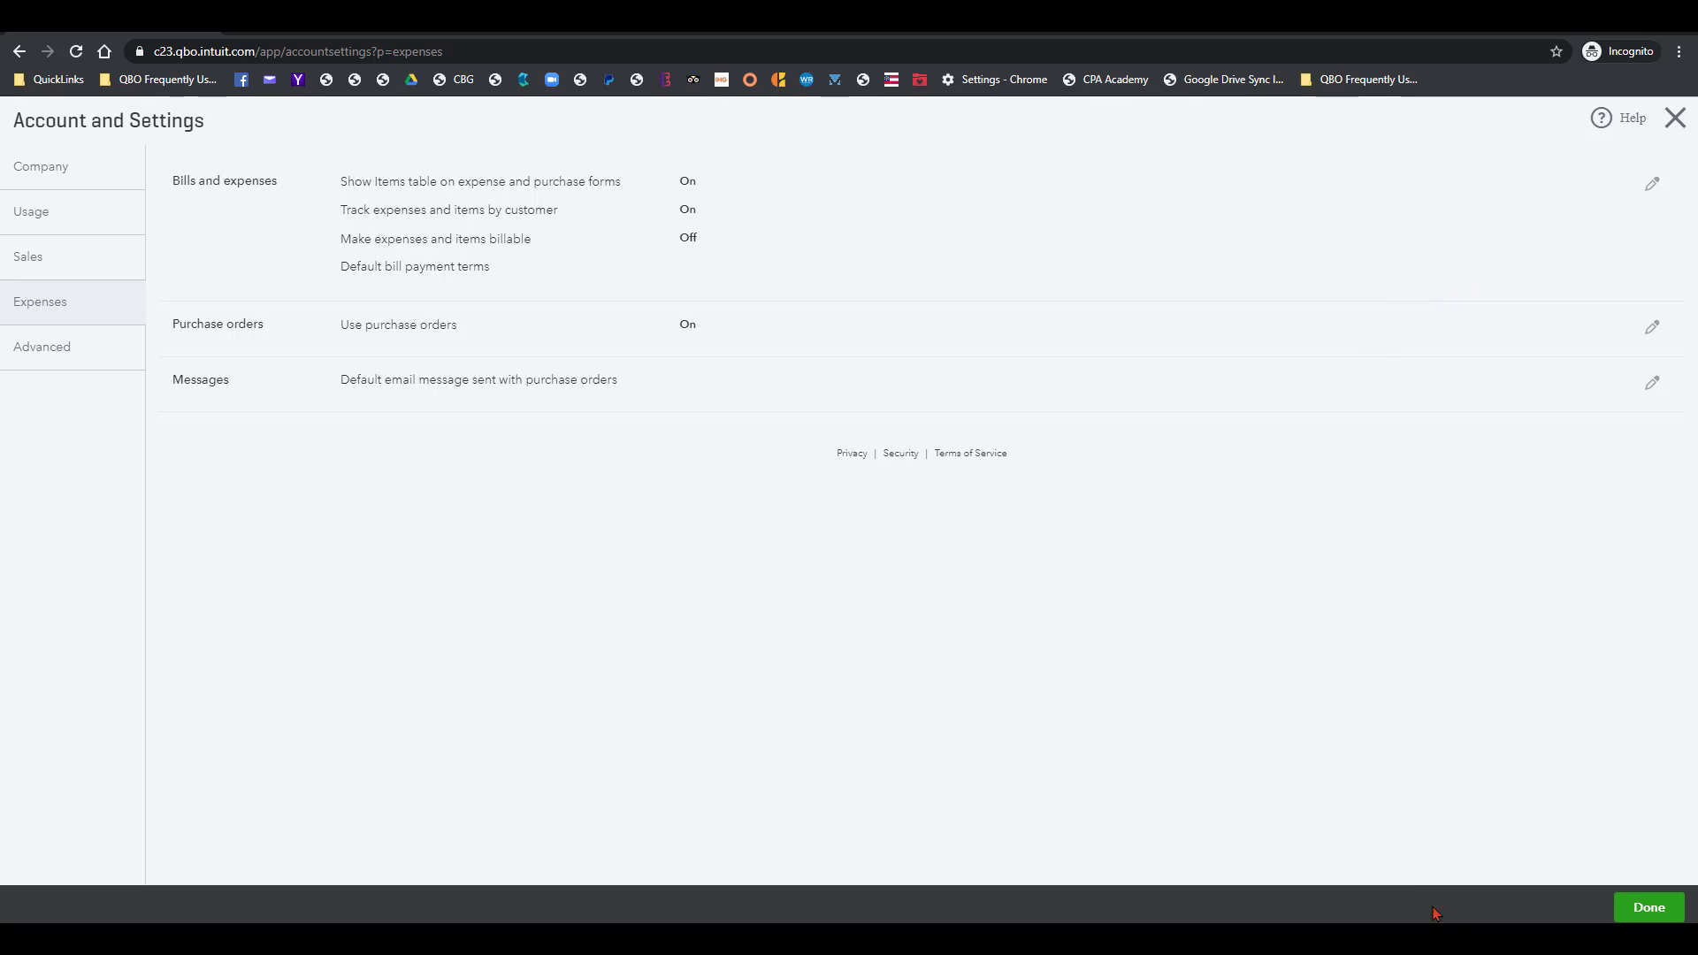
pyautogui.click(1650, 909)
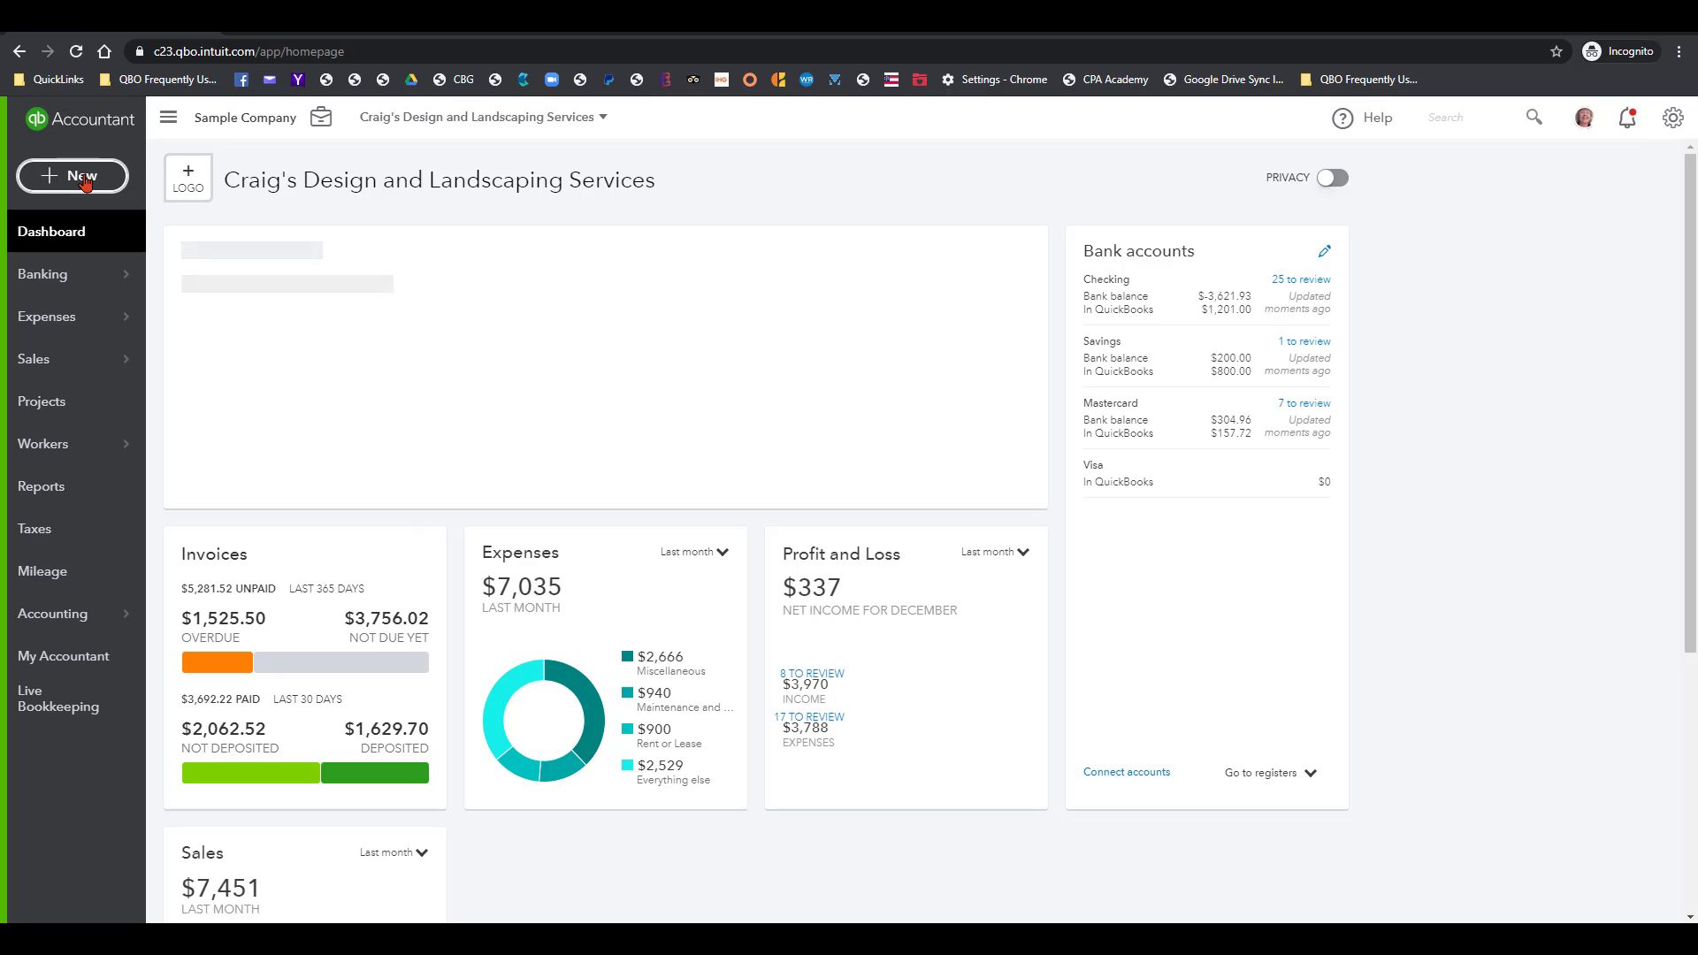
# Step: Open a new blank purchase order to examine its custom fields, location and class columns, and close it without saving
pyautogui.click(85, 180)
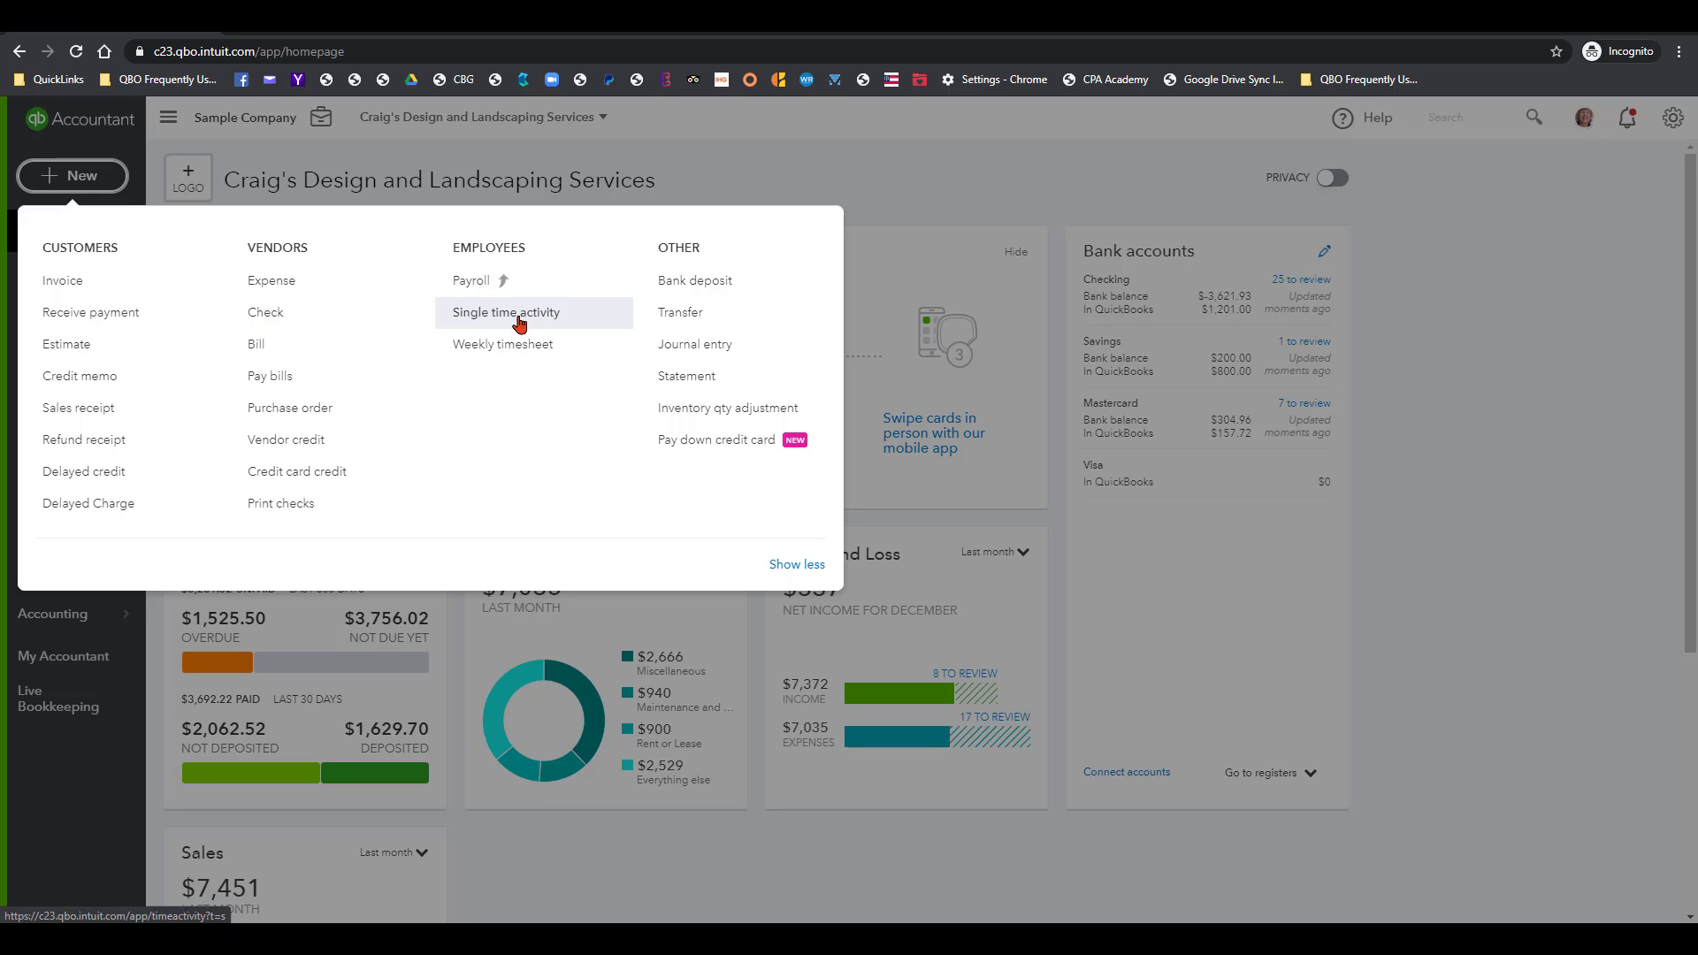
pyautogui.click(295, 413)
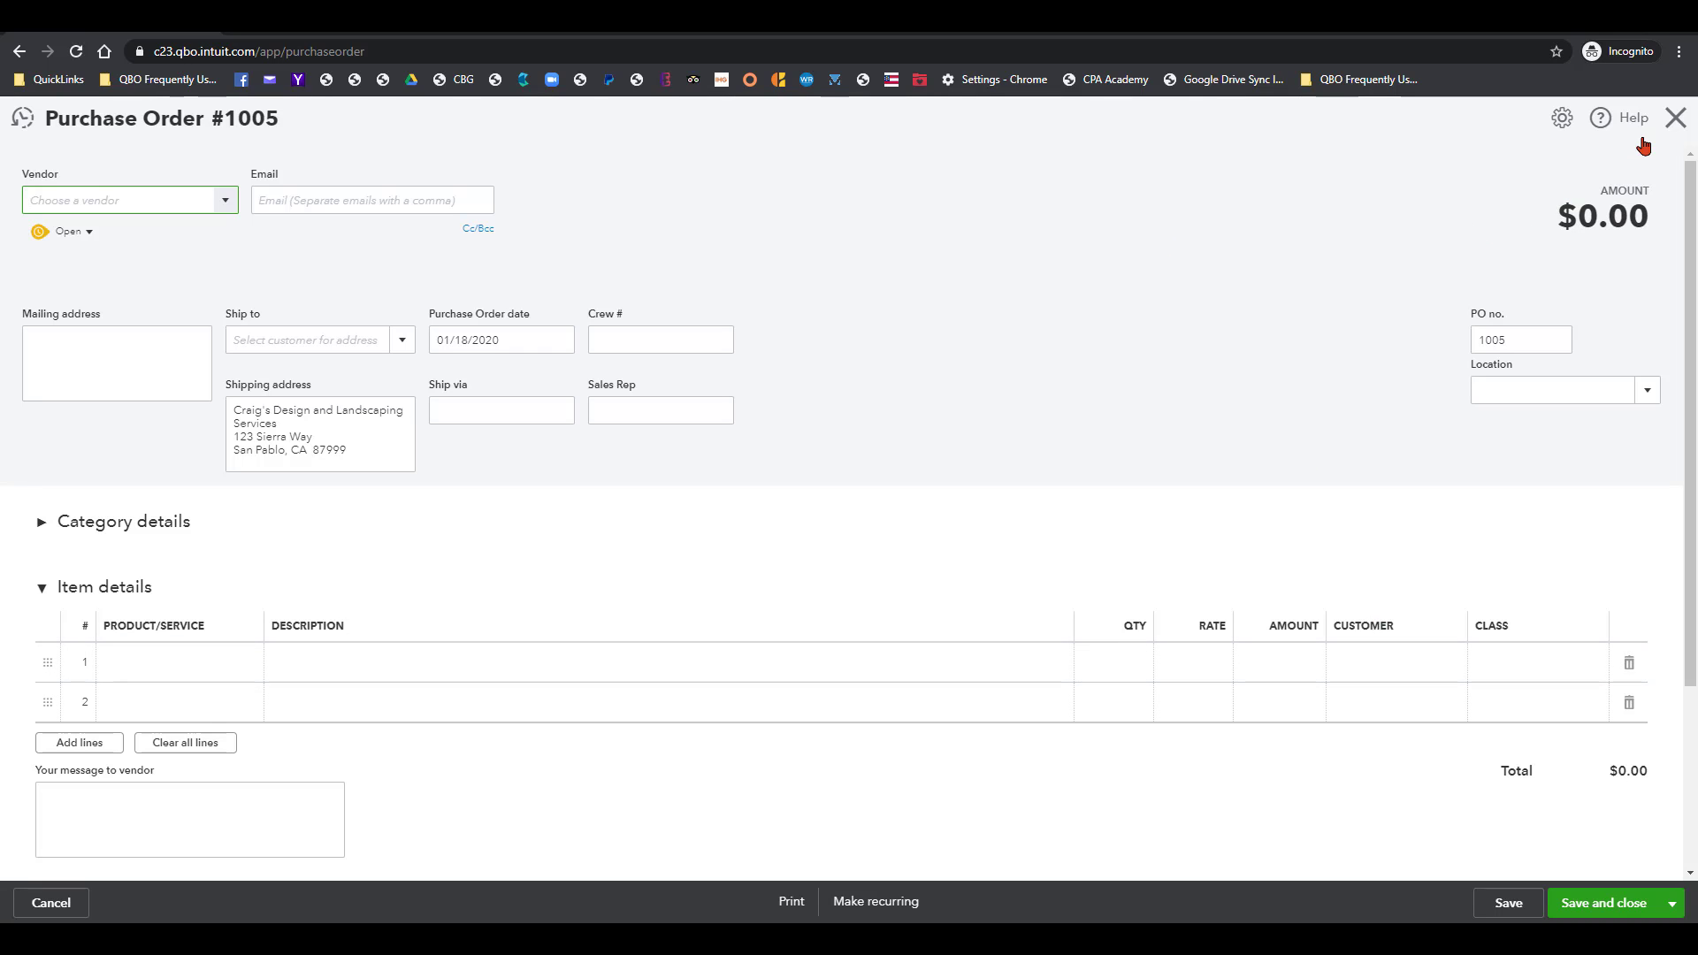
pyautogui.click(1676, 125)
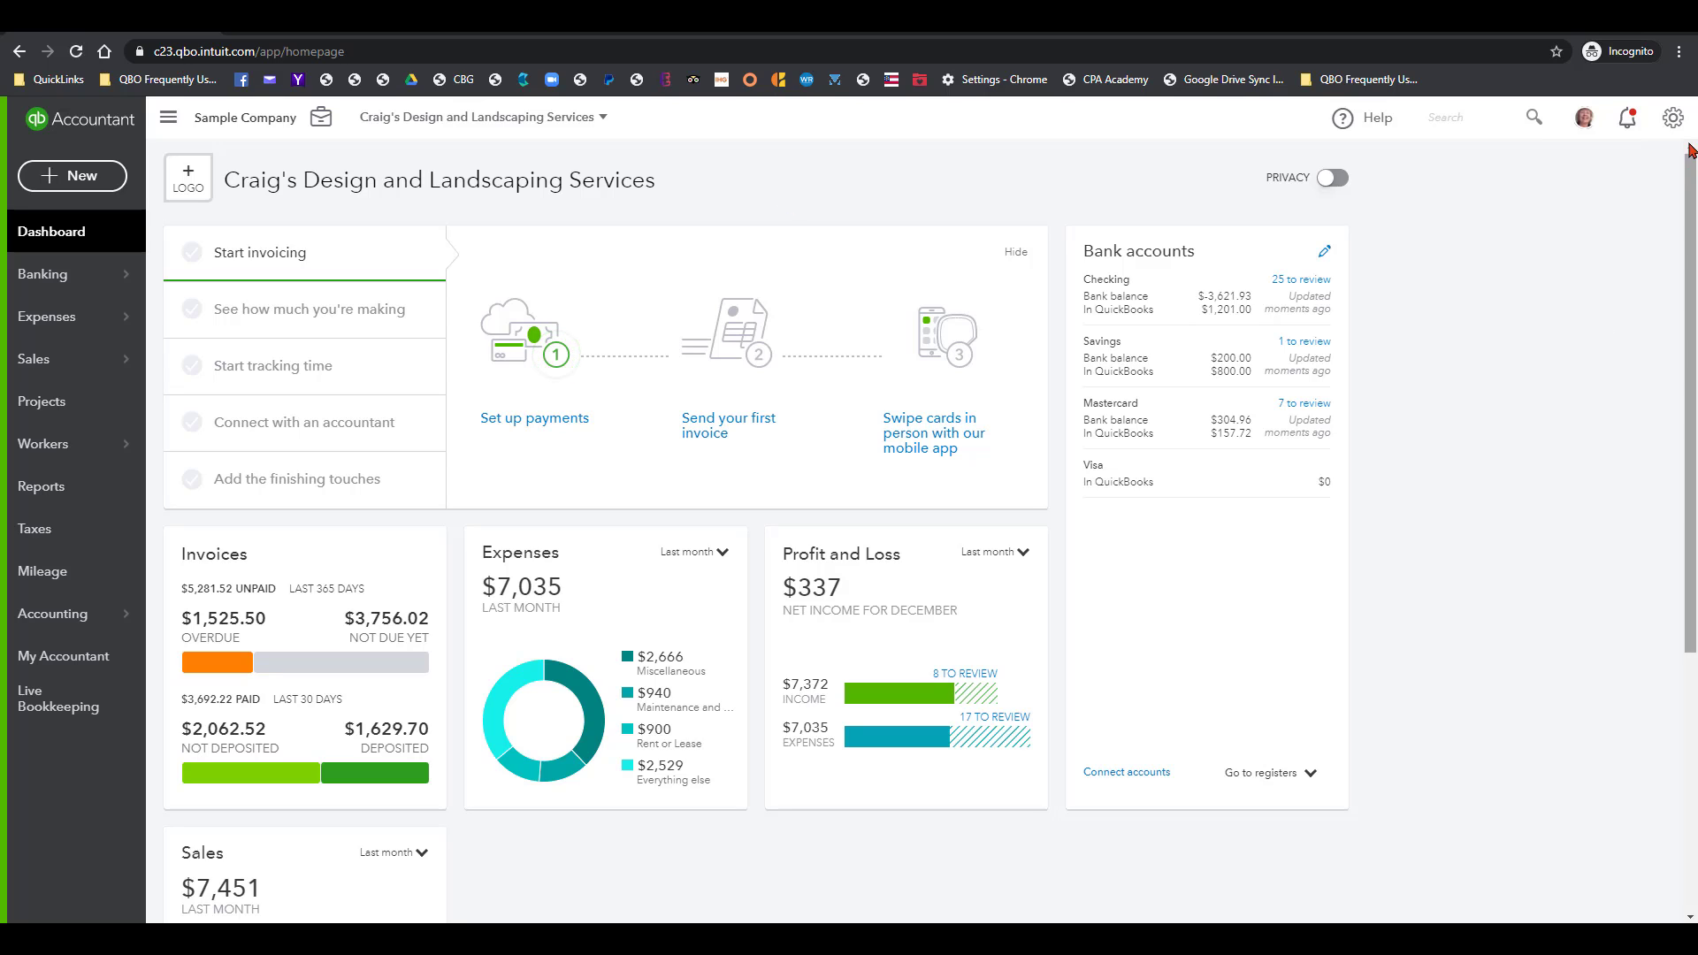
# Step: Review the advanced account settings for categories, projects and time tracking, and close the settings
pyautogui.click(1672, 119)
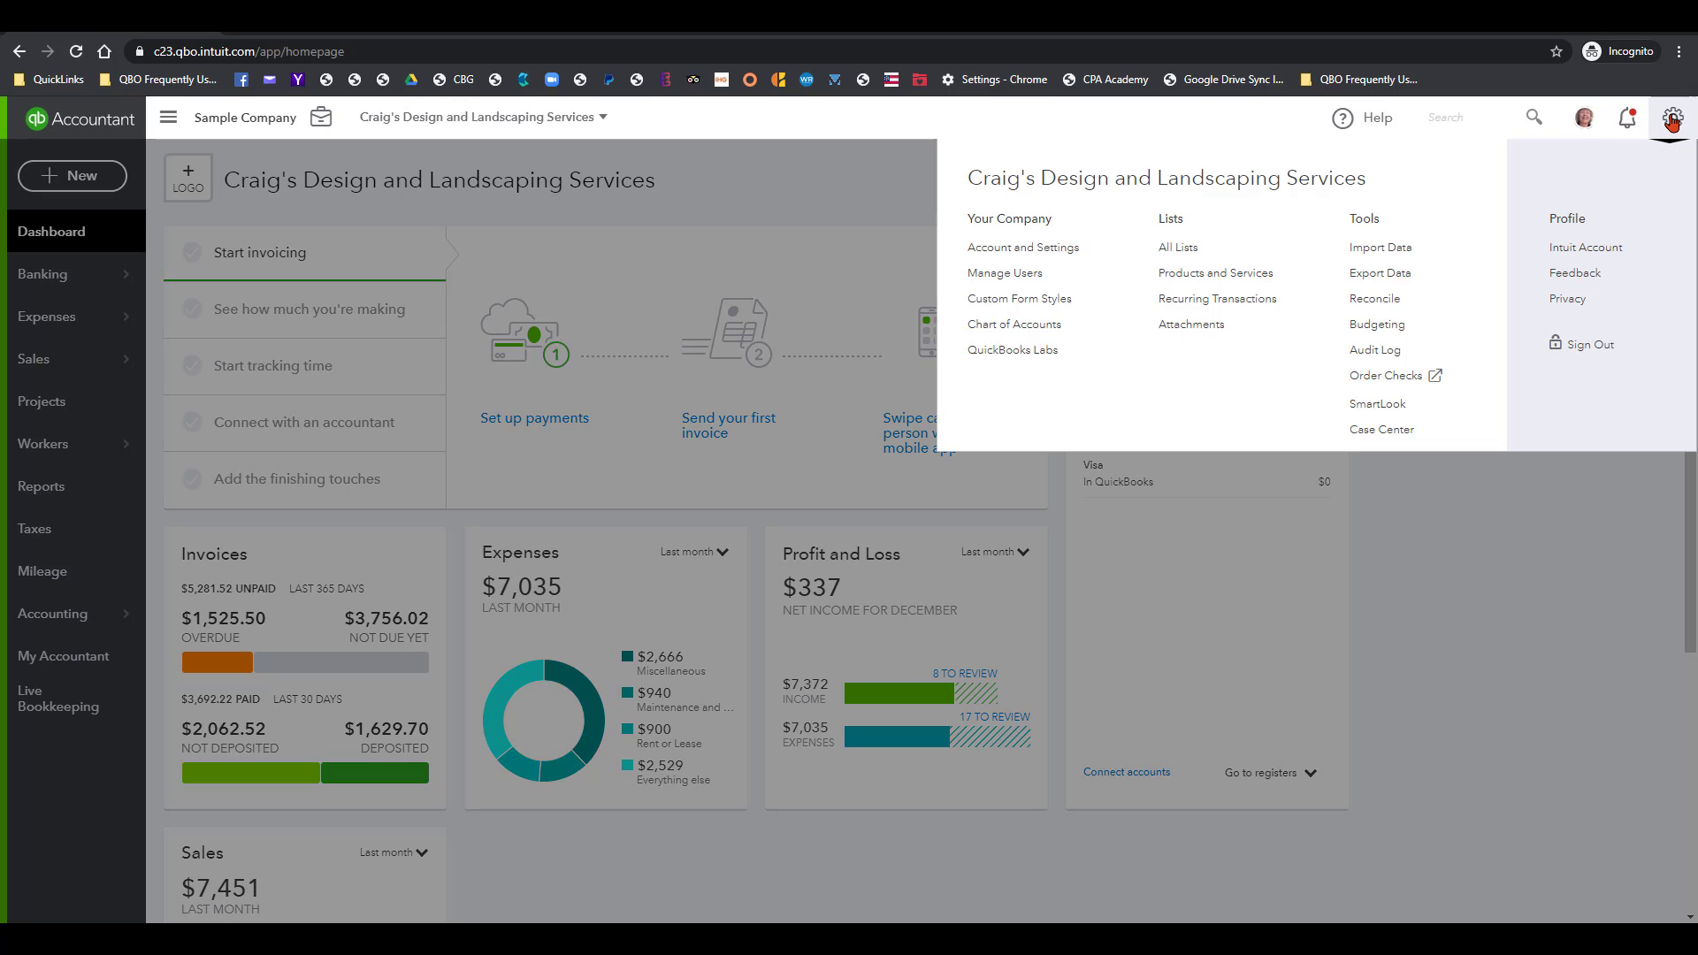
pyautogui.click(1044, 251)
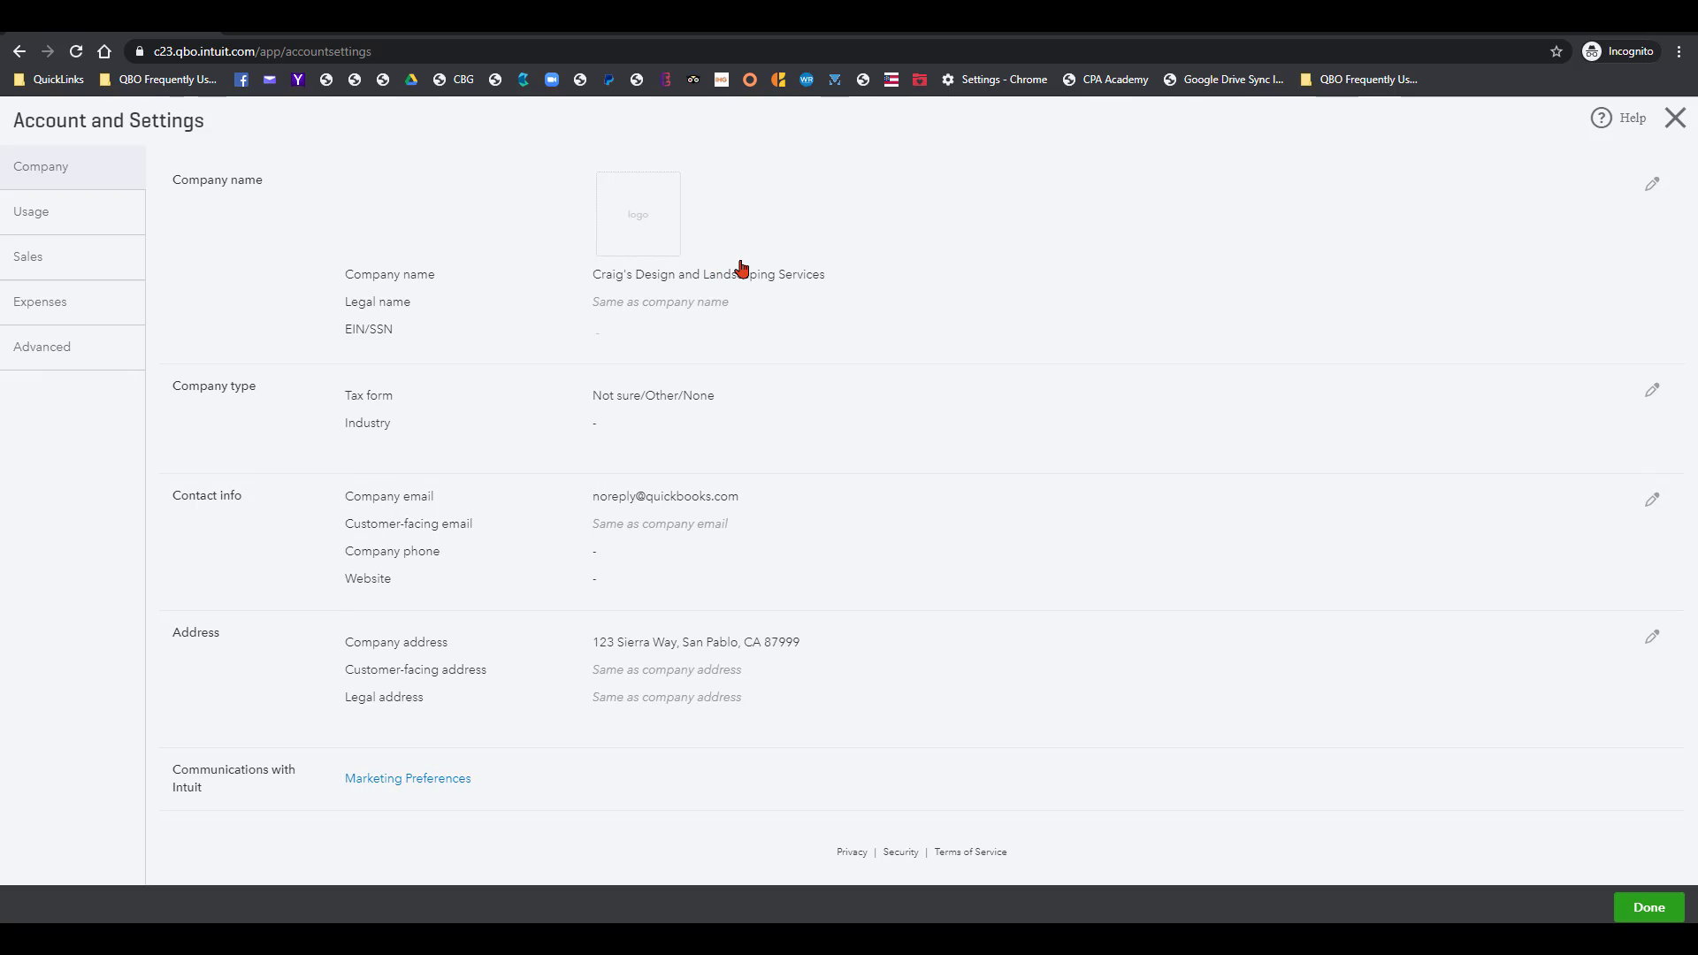
pyautogui.click(78, 349)
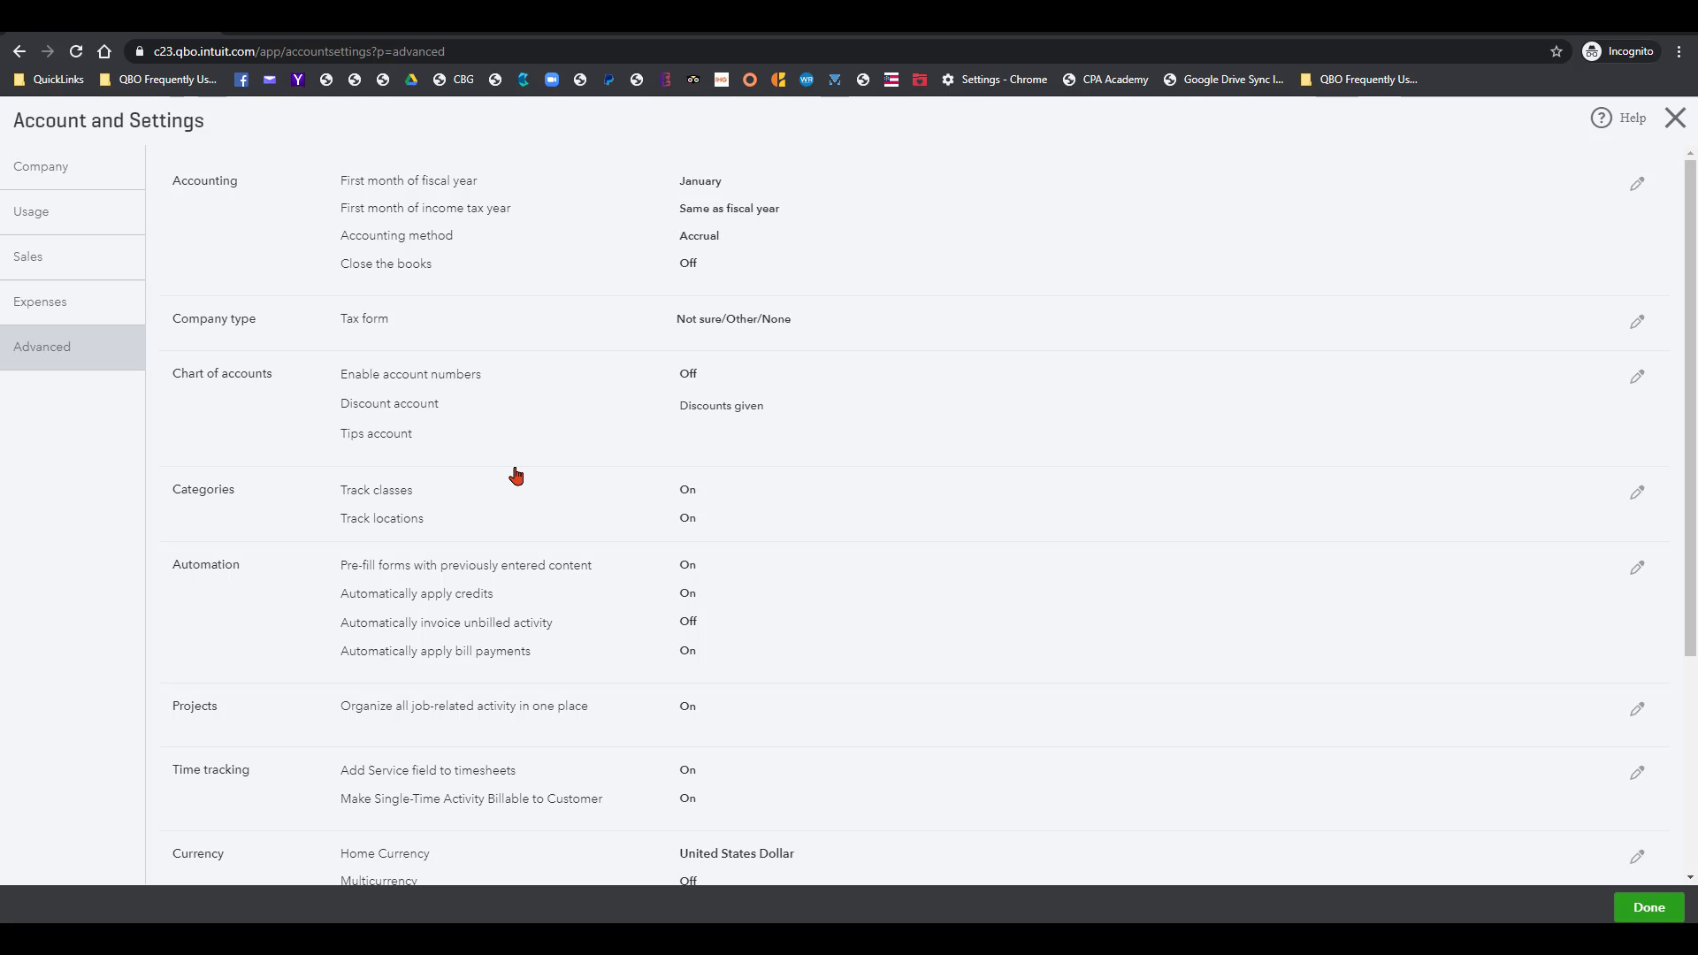
pyautogui.click(1675, 120)
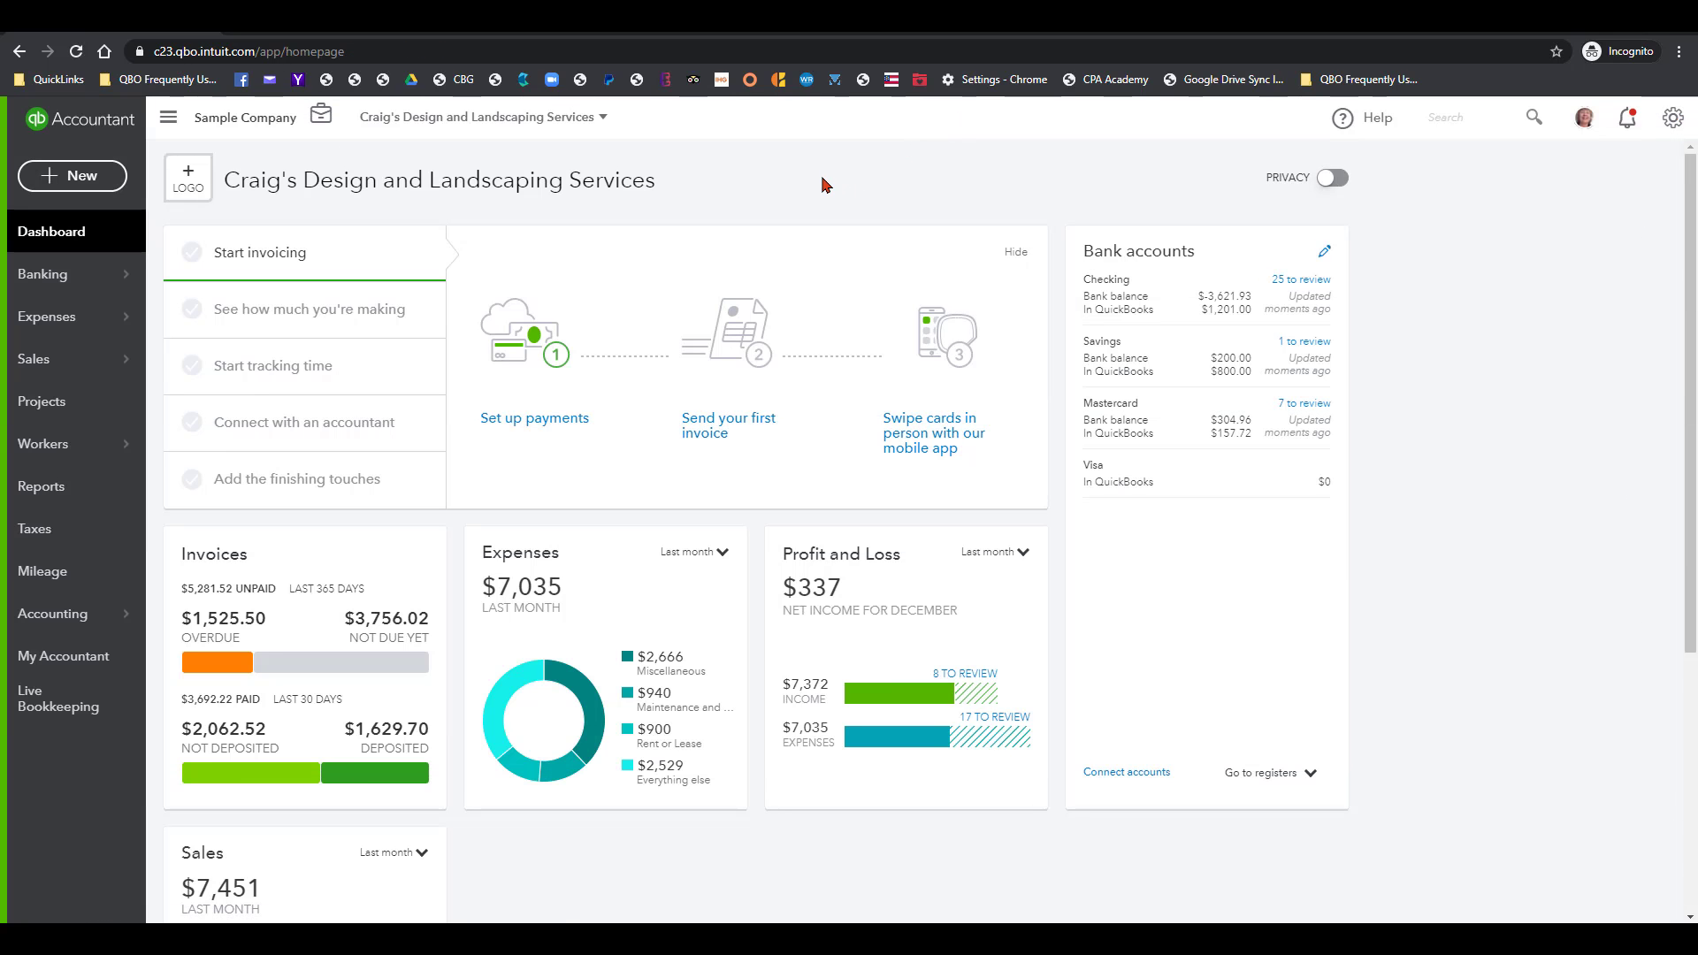